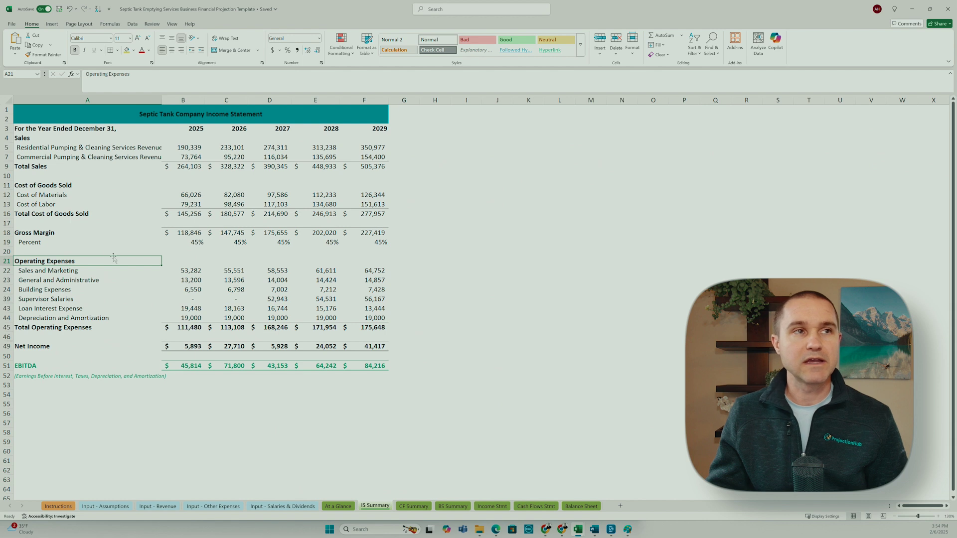
Look through the cash flow summary, the balance sheet summary and the monthly income statement sheets.
{"action": "left_click", "coordinate": [406, 507]}
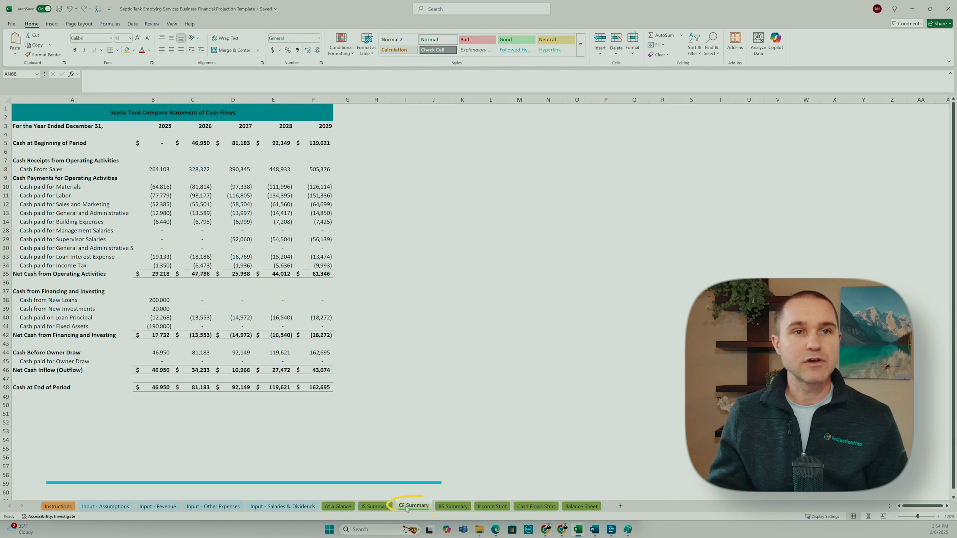
{"action": "left_click", "coordinate": [452, 506]}
{"action": "left_click", "coordinate": [489, 506]}
{"action": "scroll", "coordinate": [332, 388], "scroll_direction": "down", "scroll_amount": 10}
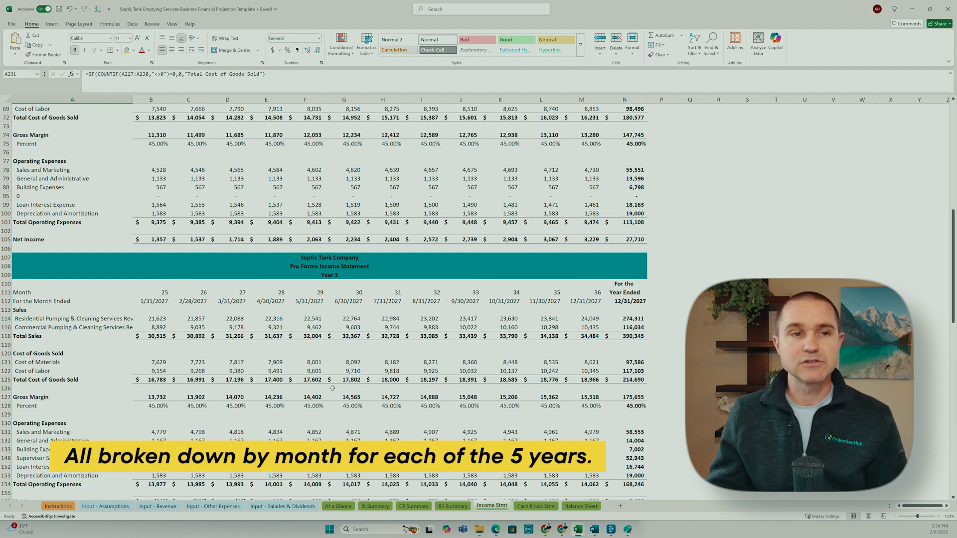
{"action": "scroll", "coordinate": [332, 388], "scroll_direction": "down", "scroll_amount": 10}
On the Input - Assumptions sheet, review the company name, projection start month, opening cash balance and personal investment.
{"action": "left_click", "coordinate": [105, 505]}
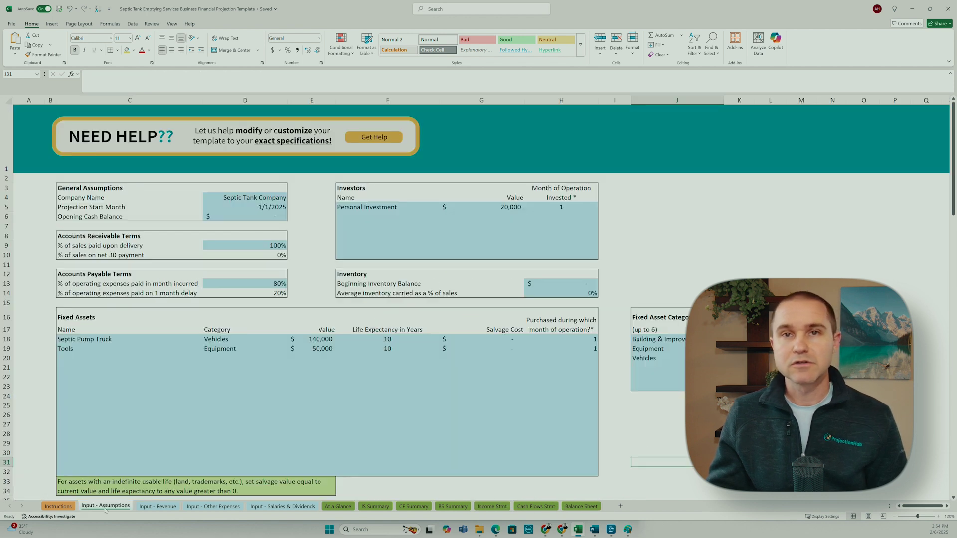
{"action": "scroll", "coordinate": [93, 443], "scroll_direction": "down", "scroll_amount": 3}
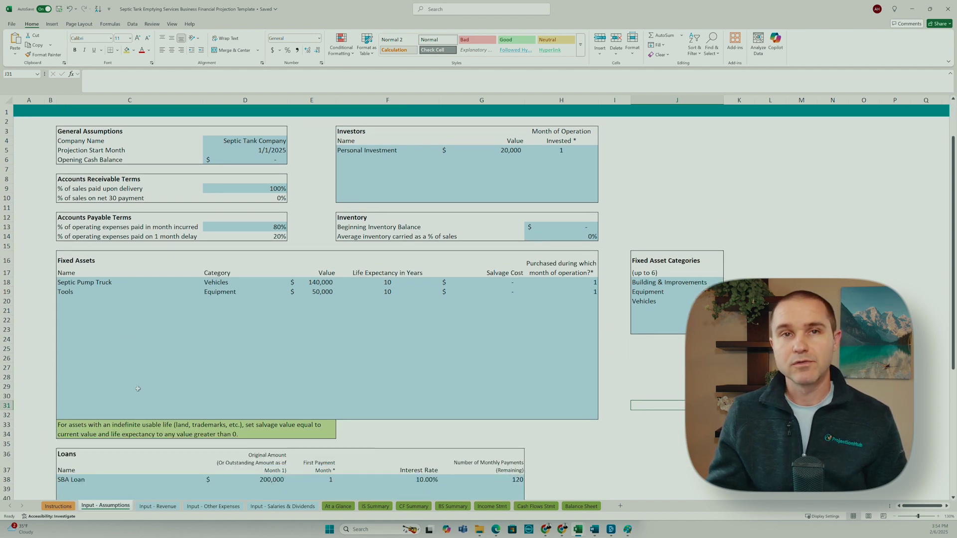
{"action": "left_click", "coordinate": [246, 142]}
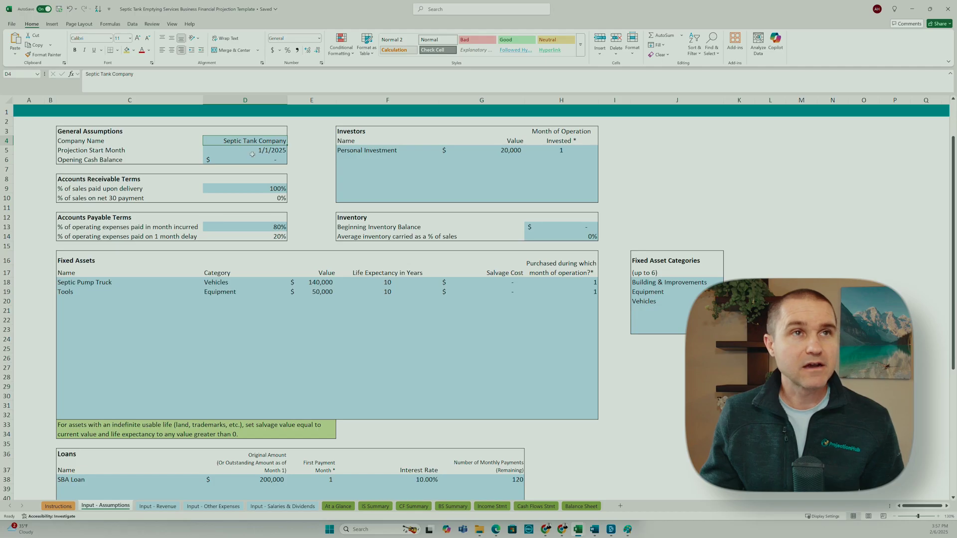
{"action": "left_click", "coordinate": [230, 151]}
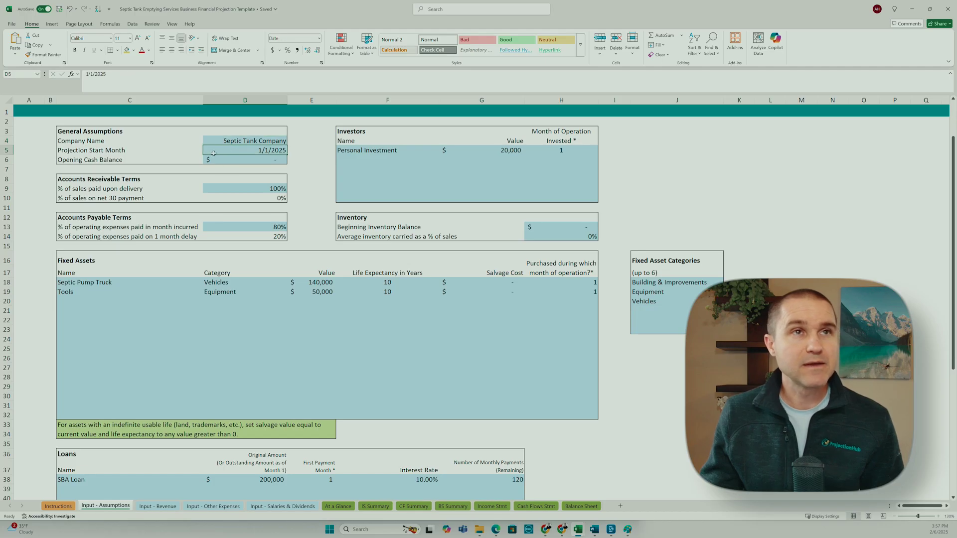
{"action": "left_click", "coordinate": [228, 160]}
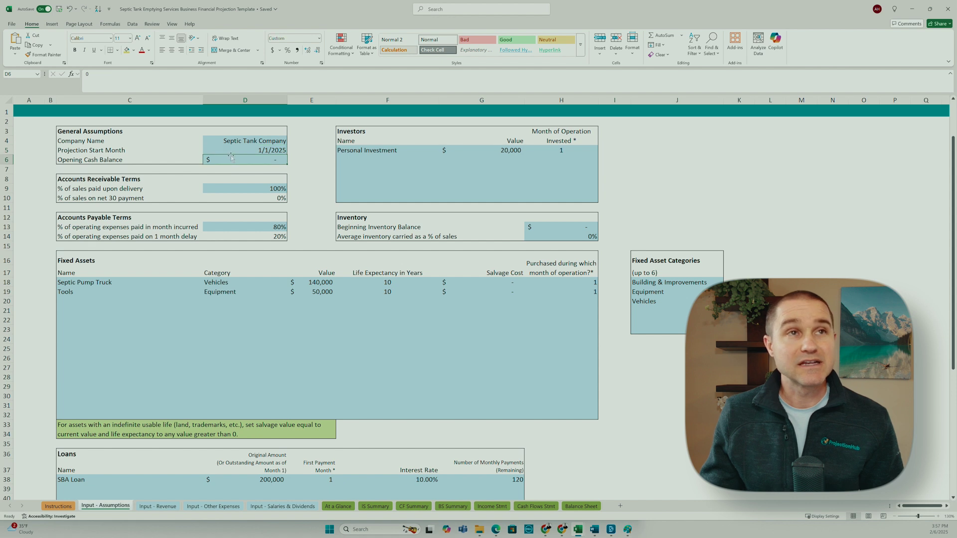
{"action": "left_click", "coordinate": [398, 151]}
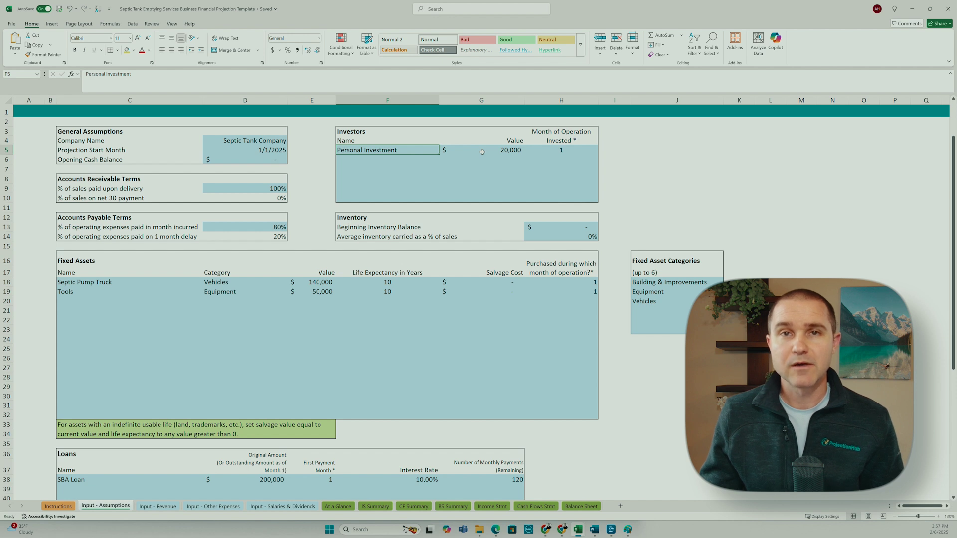
Examine the Loans table, including the SBA loan's original amount, alongside the Investors table.
{"action": "scroll", "coordinate": [182, 461], "scroll_direction": "down", "scroll_amount": 2}
{"action": "mouse_move", "coordinate": [63, 421]}
{"action": "left_mouse_down"}
{"action": "mouse_move", "coordinate": [563, 451]}
{"action": "mouse_move", "coordinate": [498, 451]}
{"action": "left_mouse_up"}
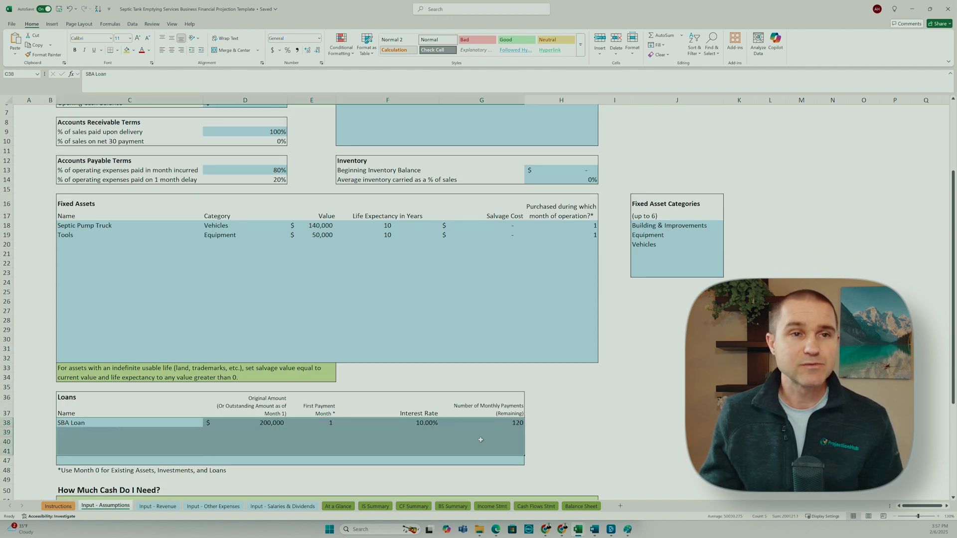
{"action": "left_click", "coordinate": [257, 420]}
{"action": "scroll", "coordinate": [283, 432], "scroll_direction": "up", "scroll_amount": 3}
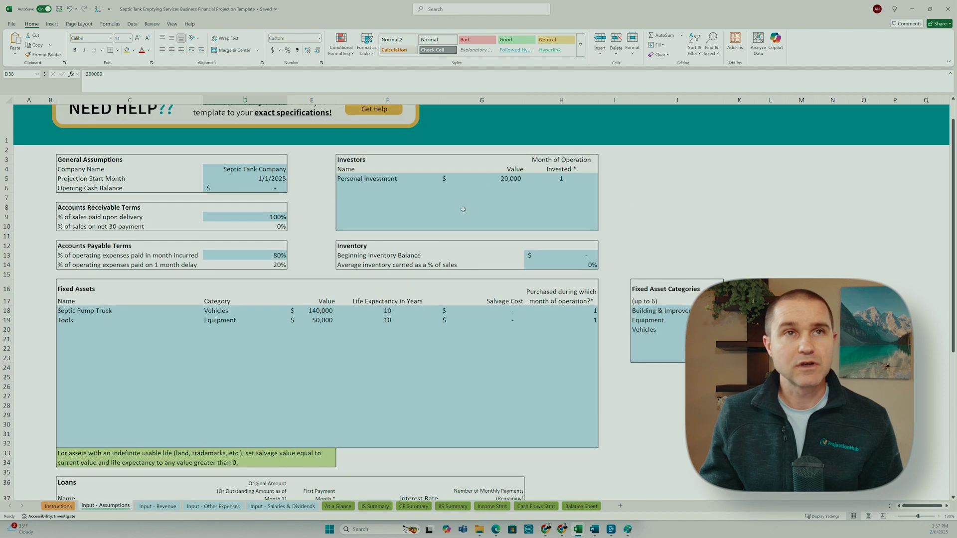
{"action": "scroll", "coordinate": [463, 209], "scroll_direction": "down", "scroll_amount": 2}
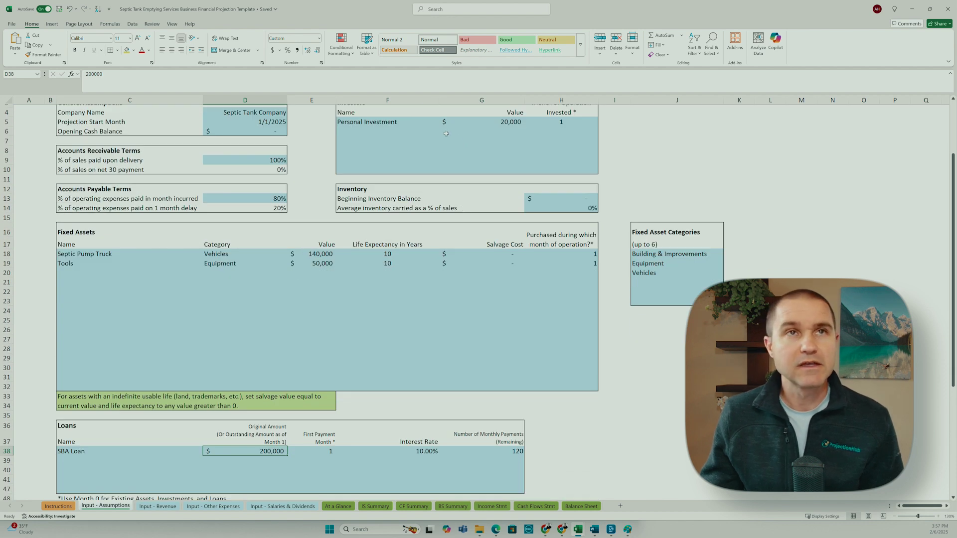
Set the percentage of sales paid upon delivery to 50% in the Accounts Receivable Terms.
{"action": "left_click", "coordinate": [234, 160]}
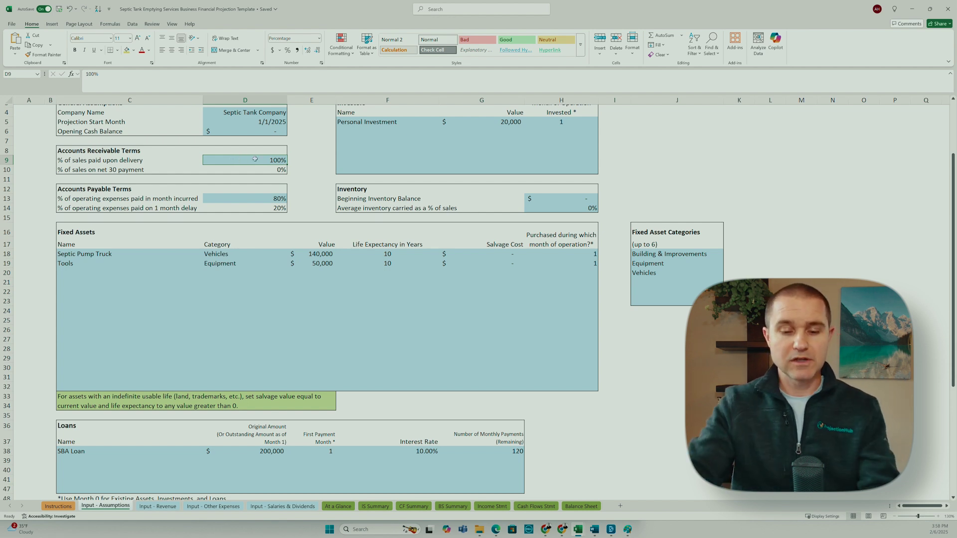
{"action": "type", "text": "50"}
{"action": "key", "text": "Return"}
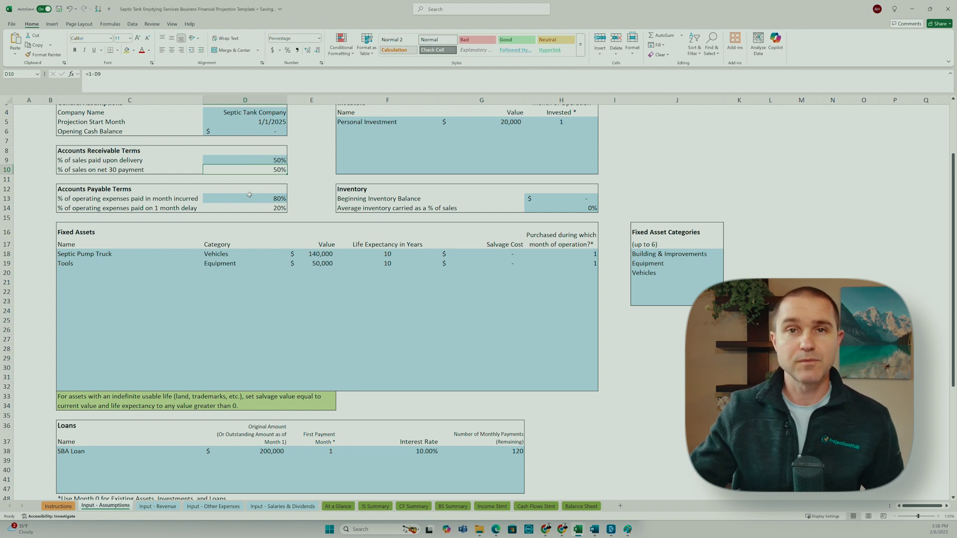
{"action": "left_click", "coordinate": [240, 159]}
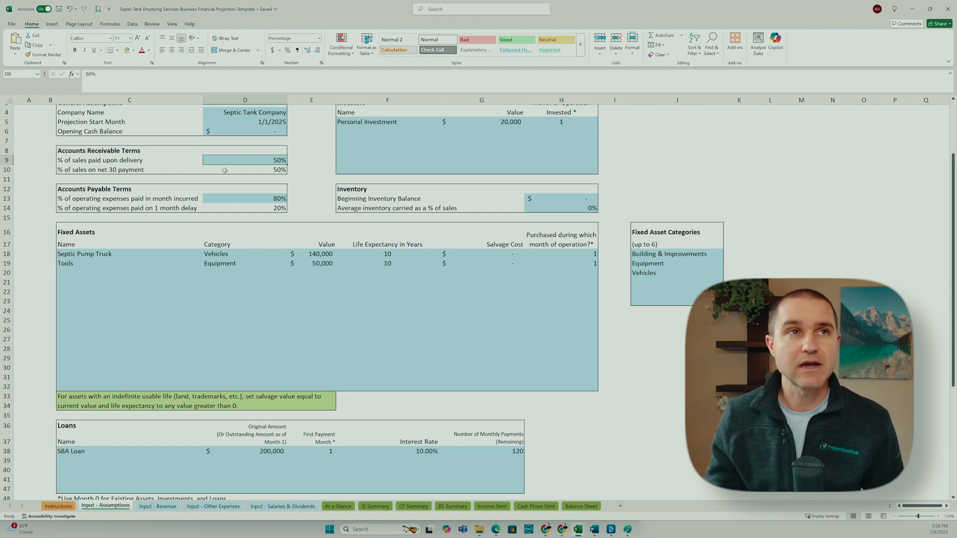
Review the accounts payable percentages, the beginning inventory balance, and the Septic Pump Truck and Tools fixed assets.
{"action": "left_click", "coordinate": [240, 199]}
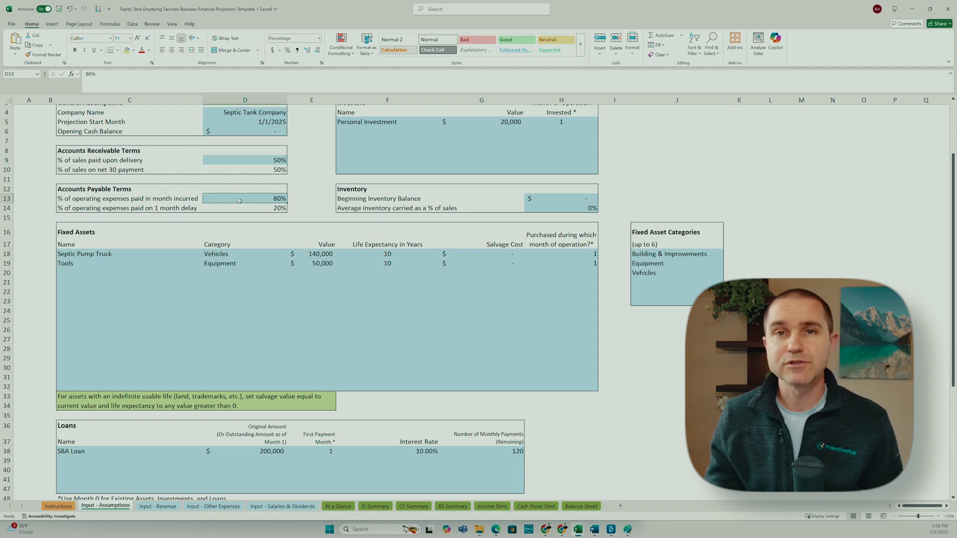
{"action": "left_click", "coordinate": [219, 210]}
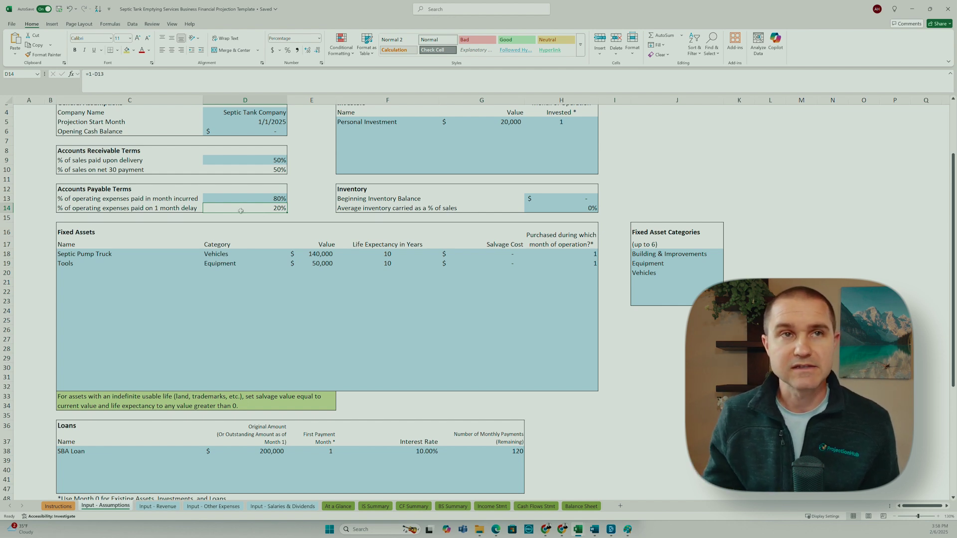
{"action": "left_click", "coordinate": [569, 197]}
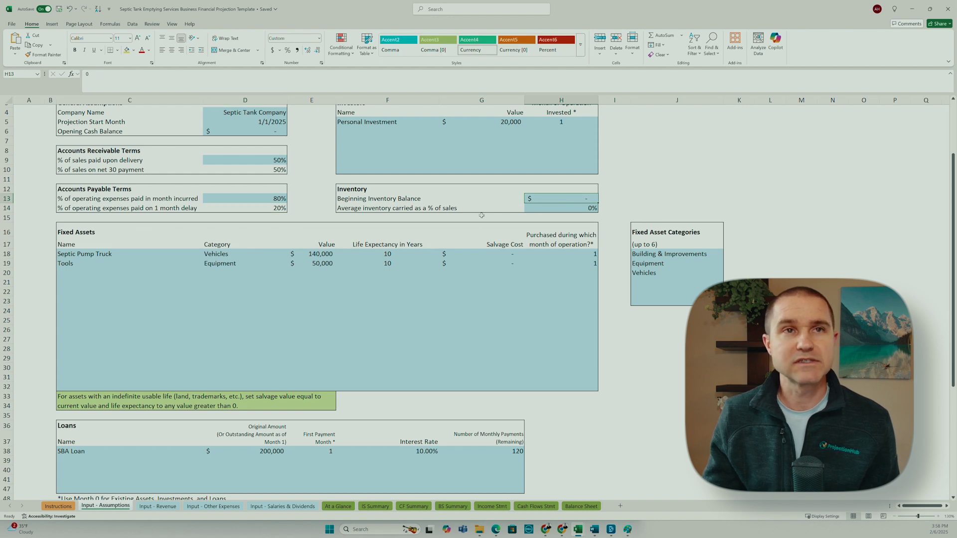
{"action": "scroll", "coordinate": [199, 289], "scroll_direction": "down", "scroll_amount": 1}
{"action": "left_click", "coordinate": [95, 227]}
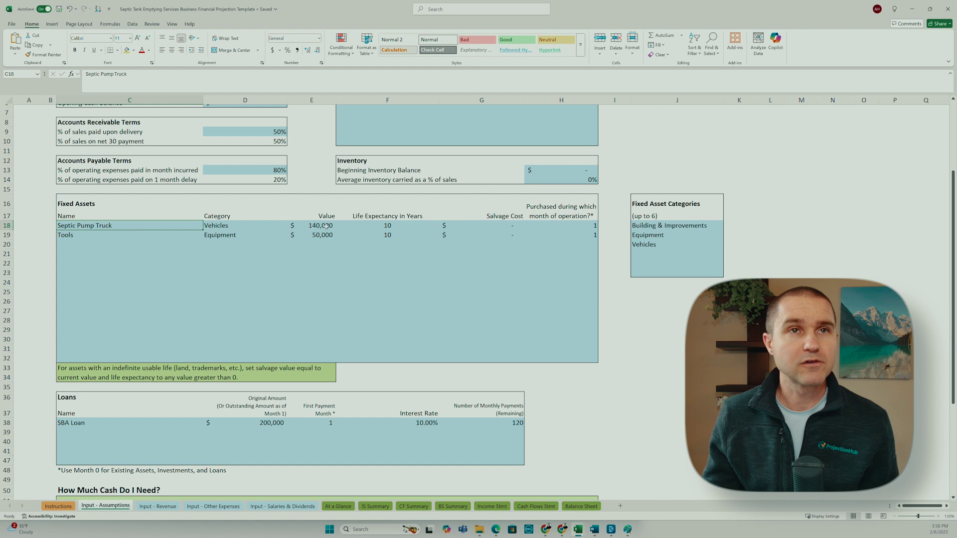
{"action": "left_click", "coordinate": [63, 237]}
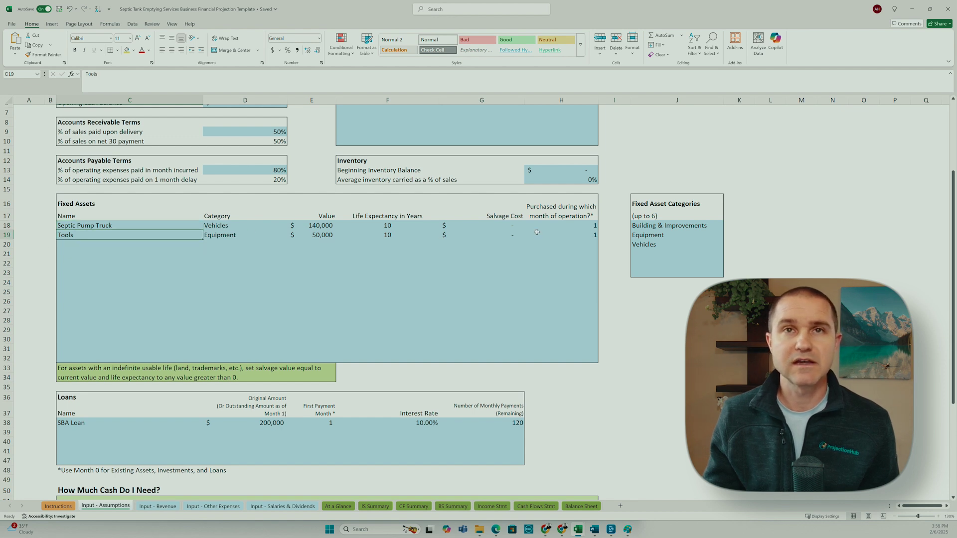
Compare the fixed asset values with the personal investment, the SBA loan and the cash-needed calculation.
{"action": "scroll", "coordinate": [332, 290], "scroll_direction": "down", "scroll_amount": 2}
{"action": "left_click_drag", "start_coordinate": [319, 170], "coordinate": [328, 180]}
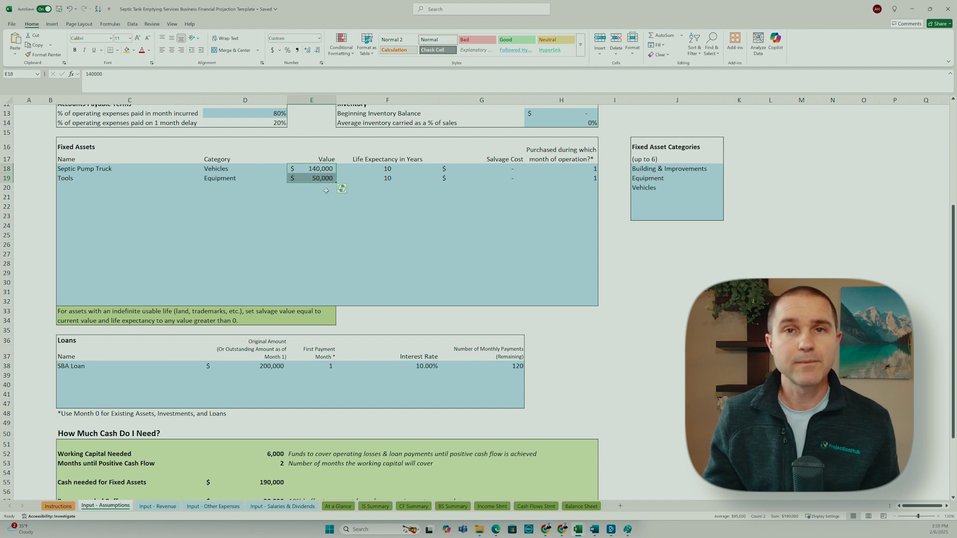
{"action": "scroll", "coordinate": [259, 279], "scroll_direction": "up", "scroll_amount": 3}
{"action": "left_click", "coordinate": [459, 125]}
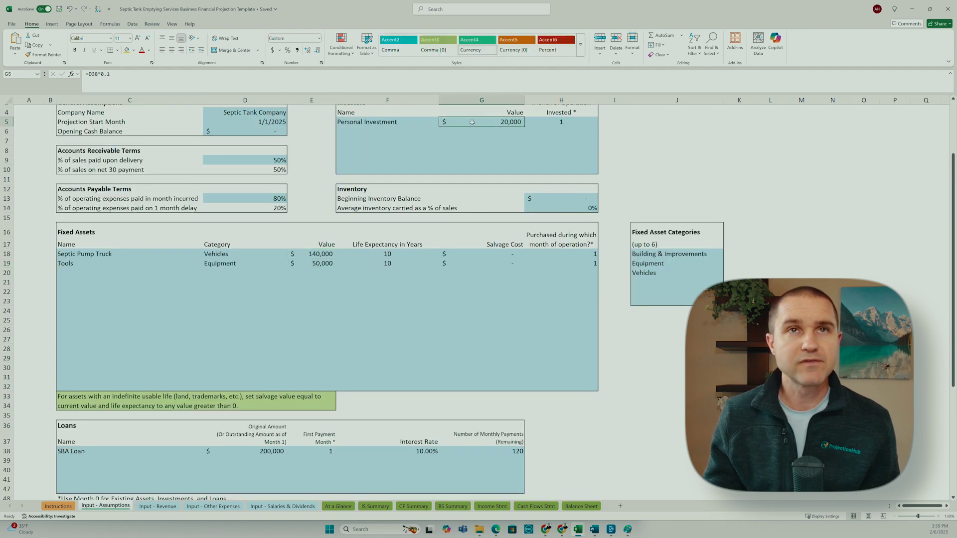
{"action": "scroll", "coordinate": [349, 249], "scroll_direction": "down", "scroll_amount": 4}
{"action": "left_click", "coordinate": [254, 344]}
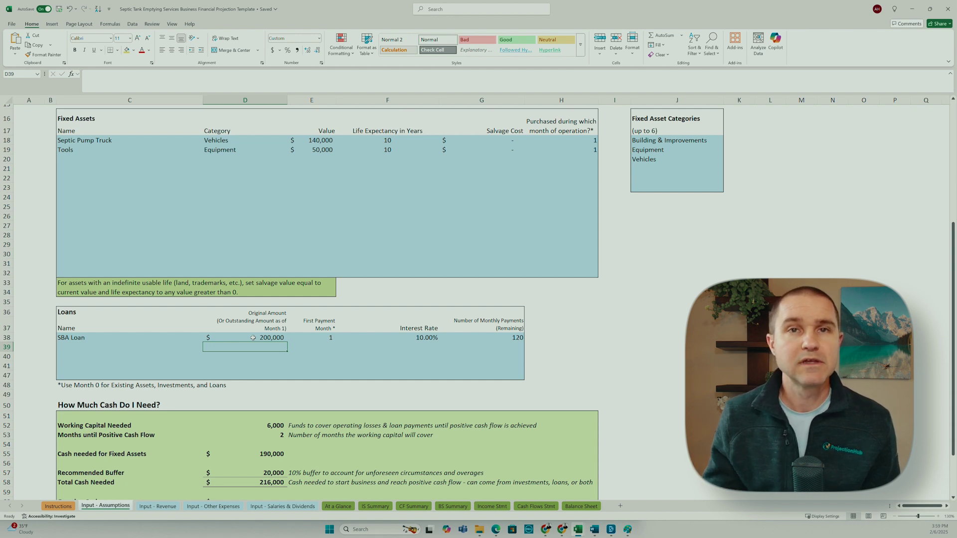
On the Input - Revenue sheet, examine residential ad spend, cost per customer lead and leads from paid advertising.
{"action": "key", "text": "ctrl+Page_Down"}
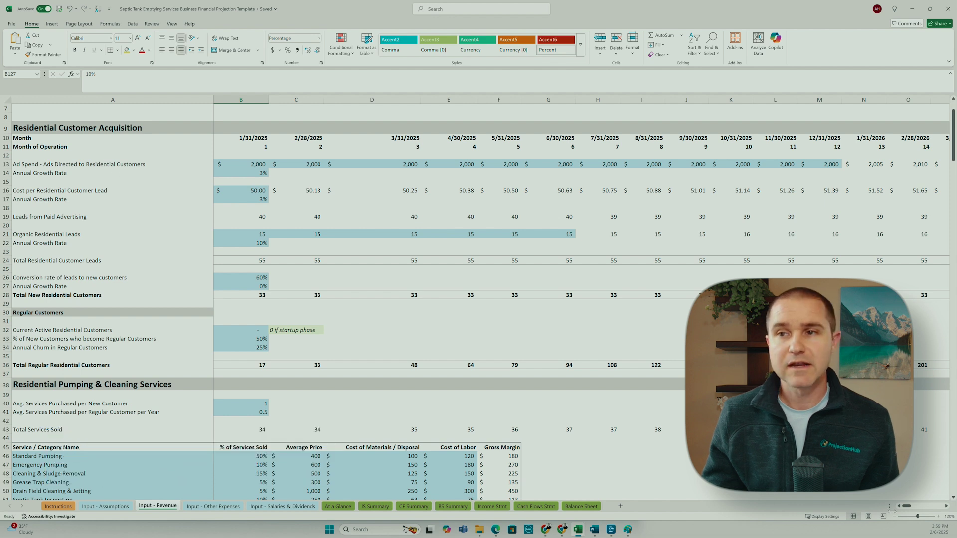
{"action": "left_click", "coordinate": [938, 516]}
{"action": "left_click", "coordinate": [937, 517]}
{"action": "left_click", "coordinate": [905, 506]}
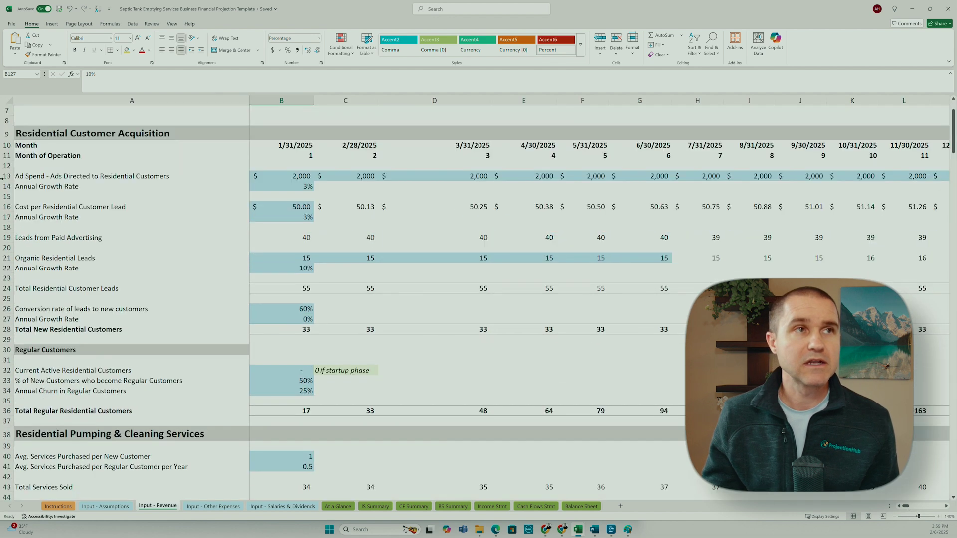
{"action": "scroll", "coordinate": [28, 176], "scroll_direction": "down", "scroll_amount": 1}
{"action": "left_click", "coordinate": [279, 147]}
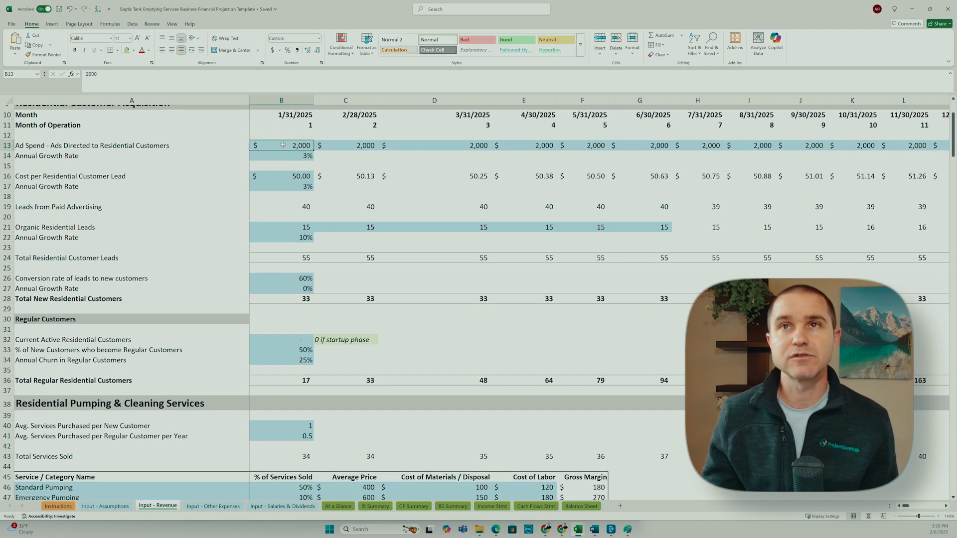
{"action": "left_click", "coordinate": [289, 177]}
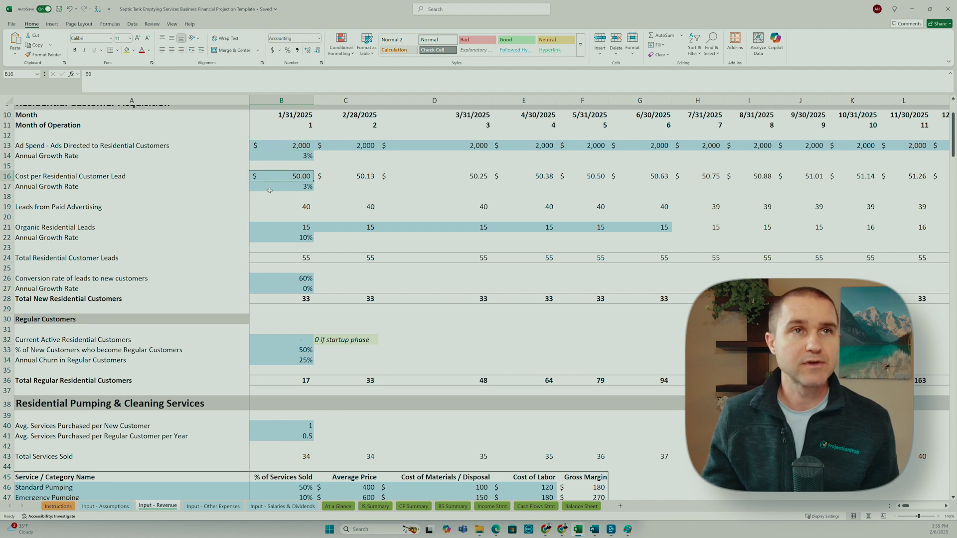
{"action": "left_click", "coordinate": [271, 208]}
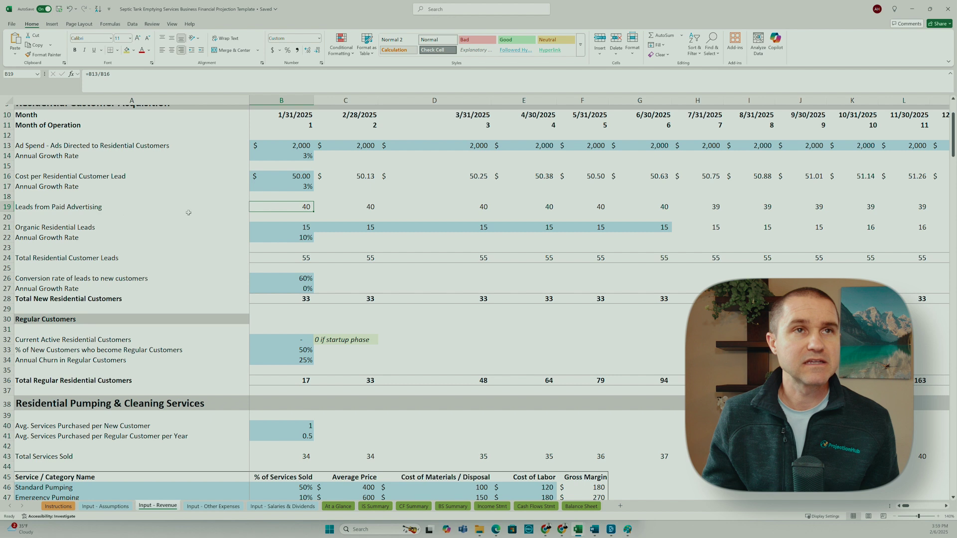
{"action": "left_click", "coordinate": [7, 206]}
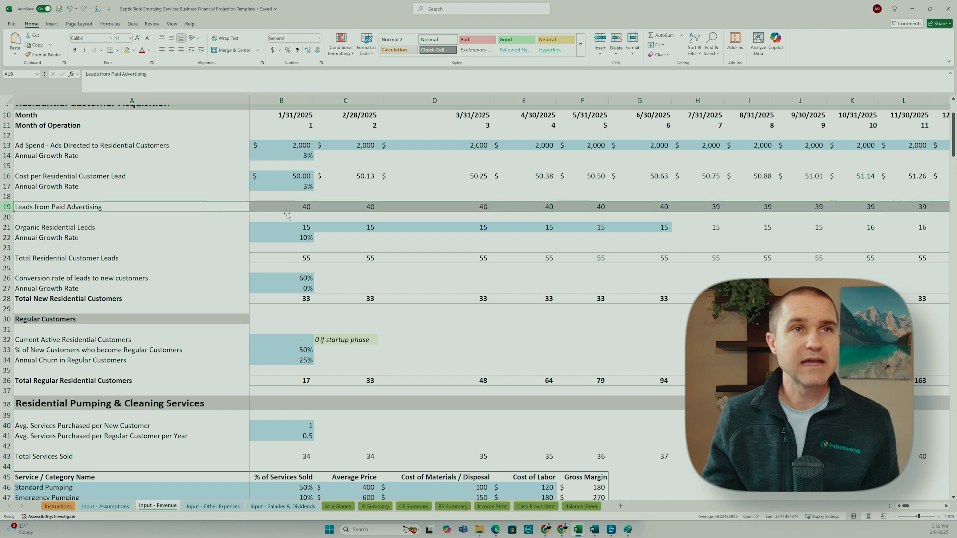
Check the monthly organic residential leads and their annual growth rate.
{"action": "left_click", "coordinate": [8, 227]}
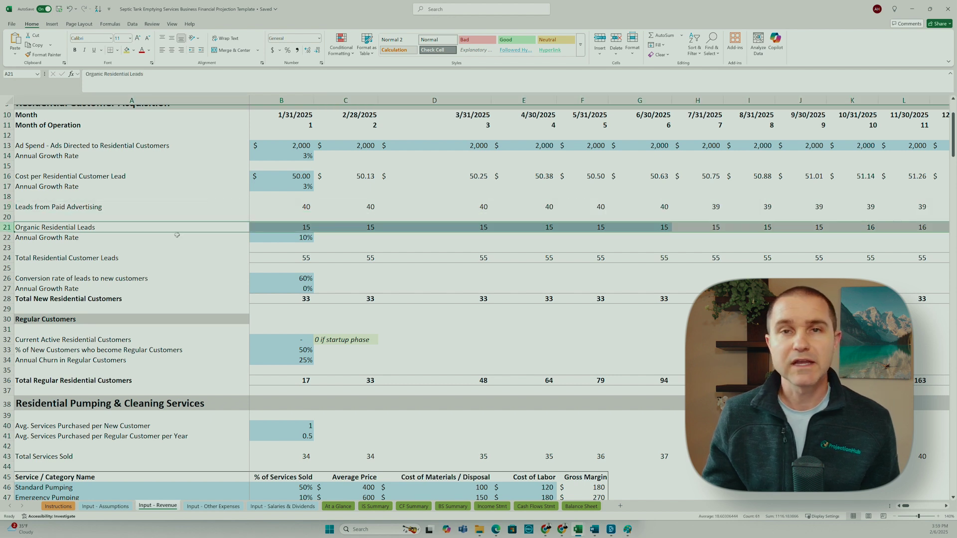
{"action": "left_click", "coordinate": [651, 228]}
{"action": "left_click", "coordinate": [303, 237]}
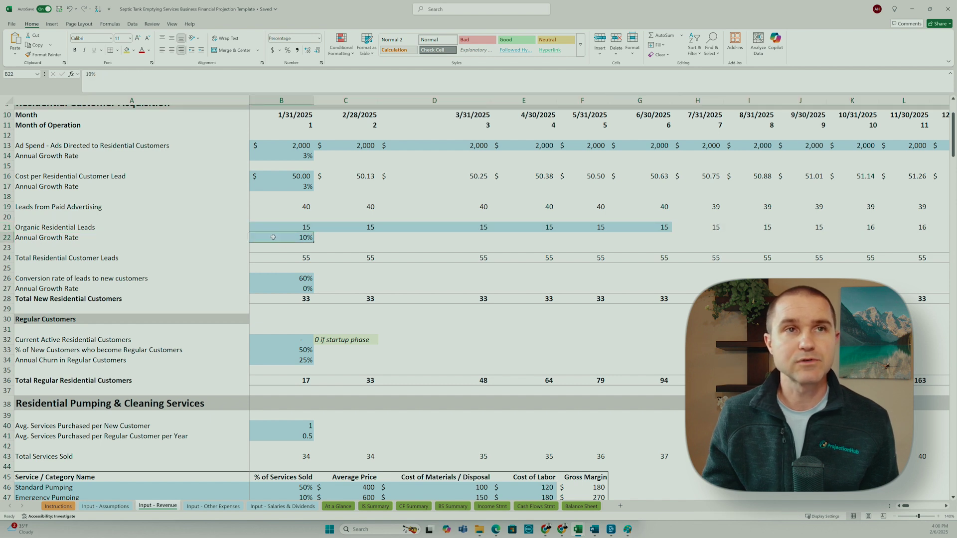
Follow the total residential customer leads across the months and check the lead conversion rate and total new residential customers.
{"action": "left_click", "coordinate": [273, 257]}
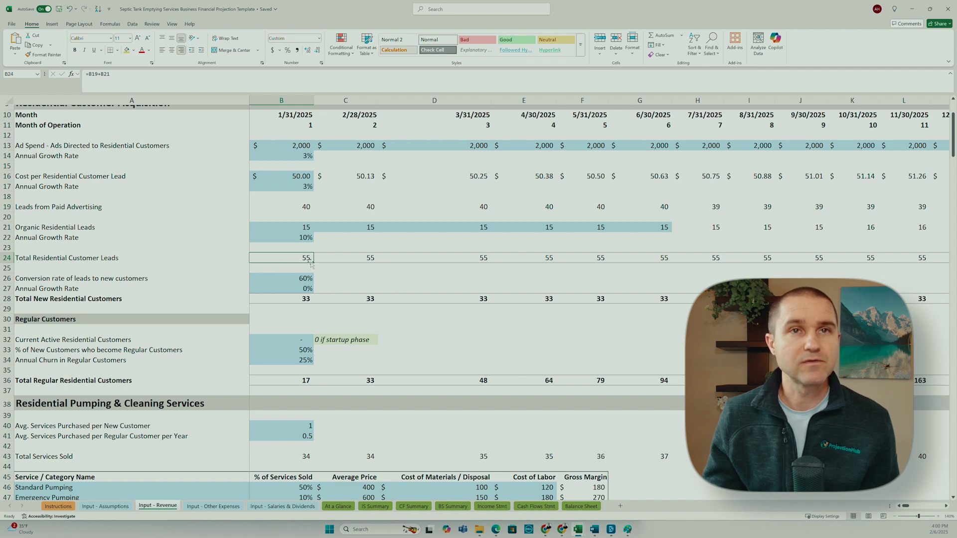
{"action": "left_click", "coordinate": [743, 259]}
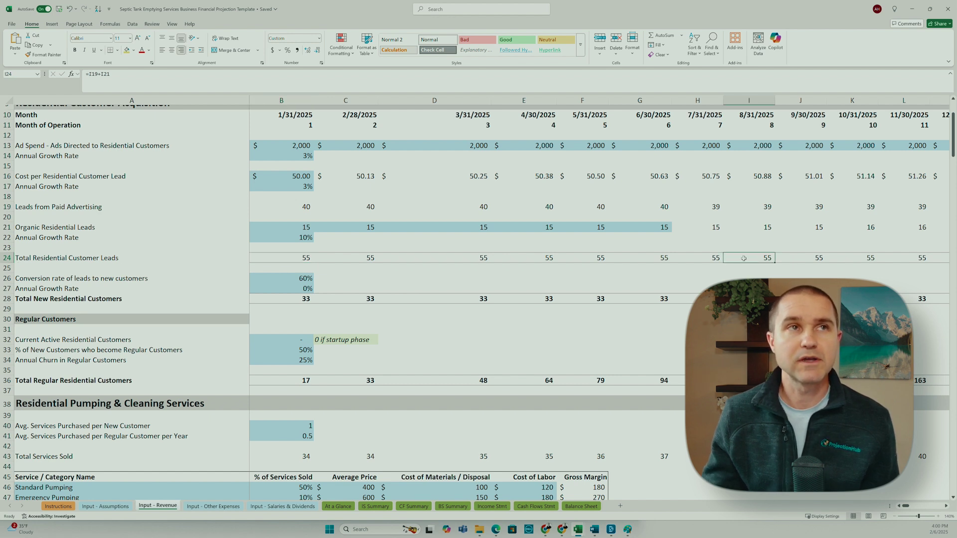
{"action": "key", "text": "Right"}
{"action": "key", "text": "Right"}
{"action": "key", "text": "Right"}
{"action": "key", "text": "Right"}
{"action": "key", "text": "Right"}
{"action": "key", "text": "Right"}
{"action": "key", "text": "Right"}
{"action": "key", "text": "Right"}
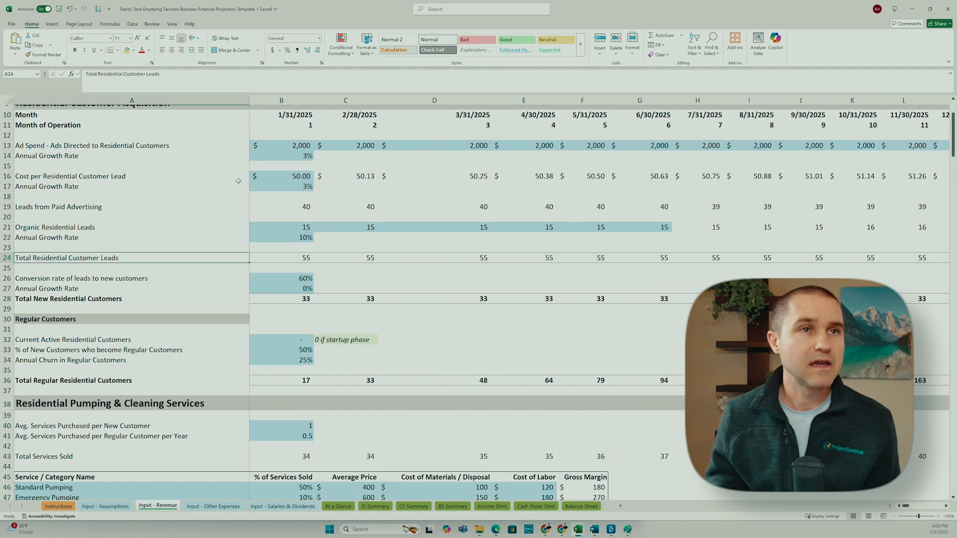
{"action": "left_click", "coordinate": [264, 275]}
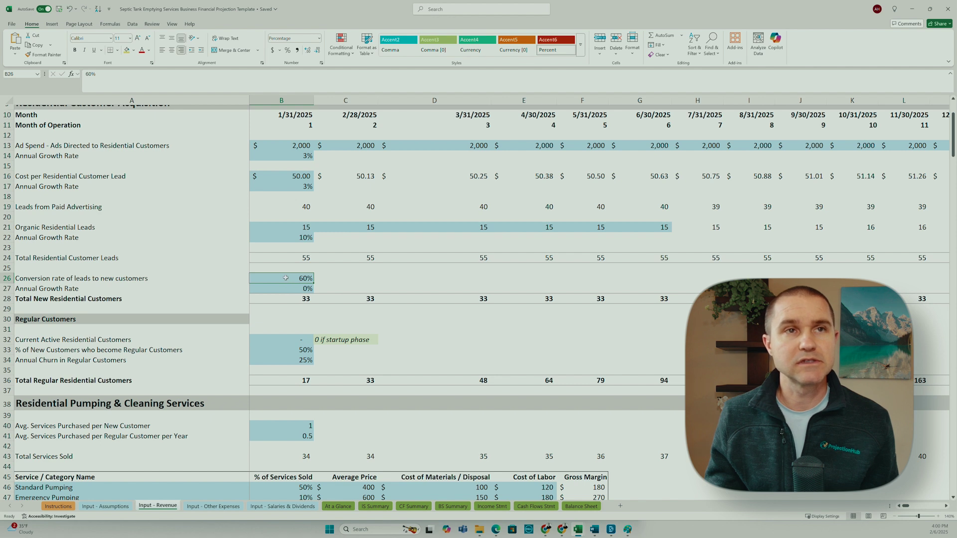
{"action": "left_click", "coordinate": [281, 297]}
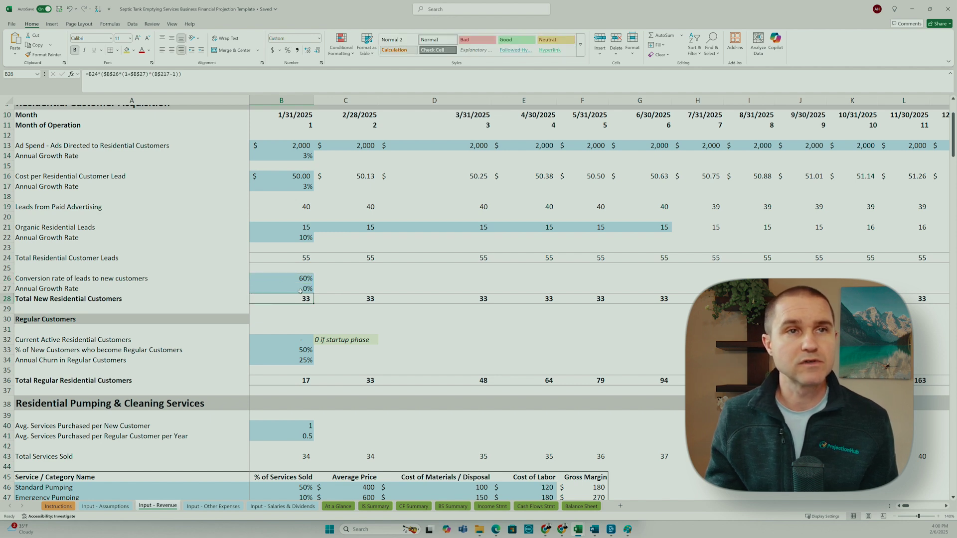
Review the residential Regular Customers inputs: current active customers, percentage becoming regular and annual churn, plus the monthly regular customer totals.
{"action": "scroll", "coordinate": [292, 310], "scroll_direction": "down", "scroll_amount": 2}
{"action": "left_click", "coordinate": [279, 278]}
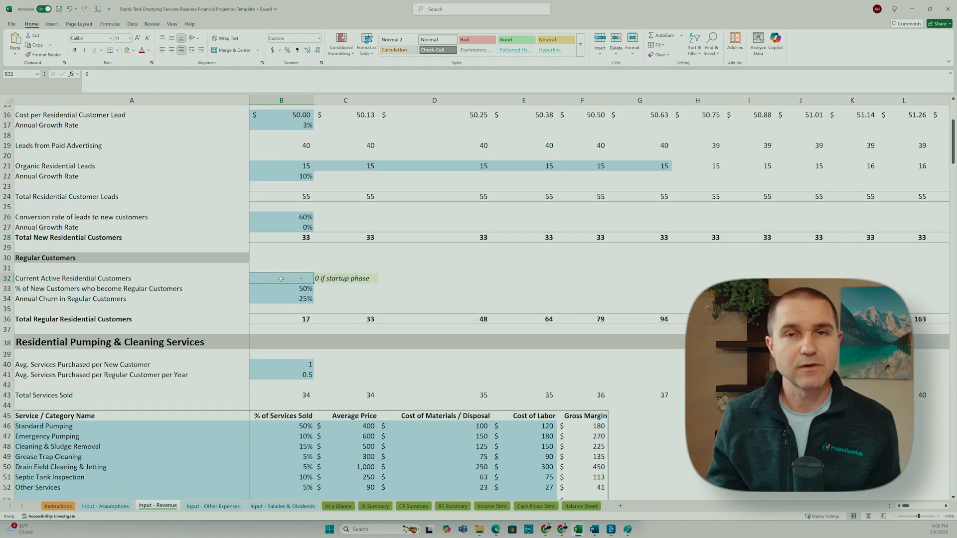
{"action": "left_click", "coordinate": [265, 288]}
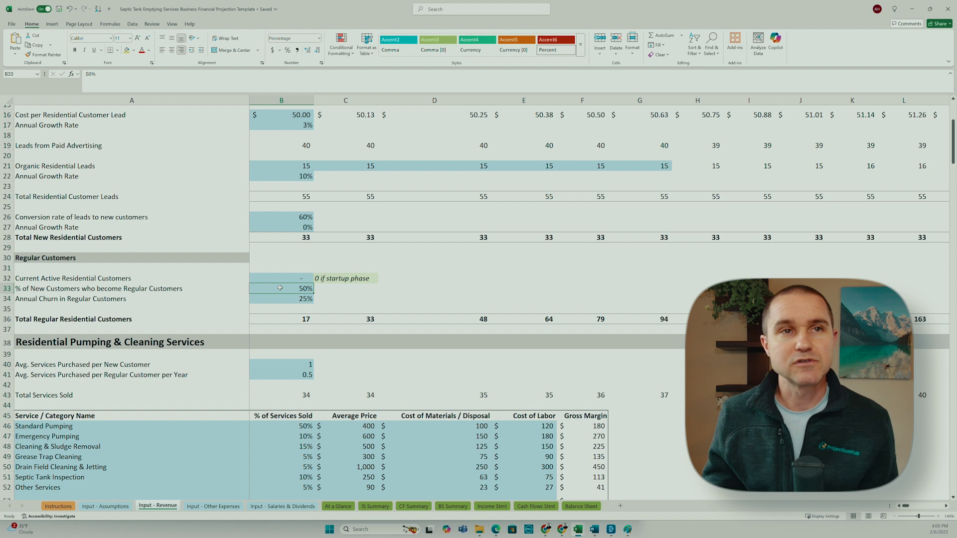
{"action": "left_click", "coordinate": [270, 297]}
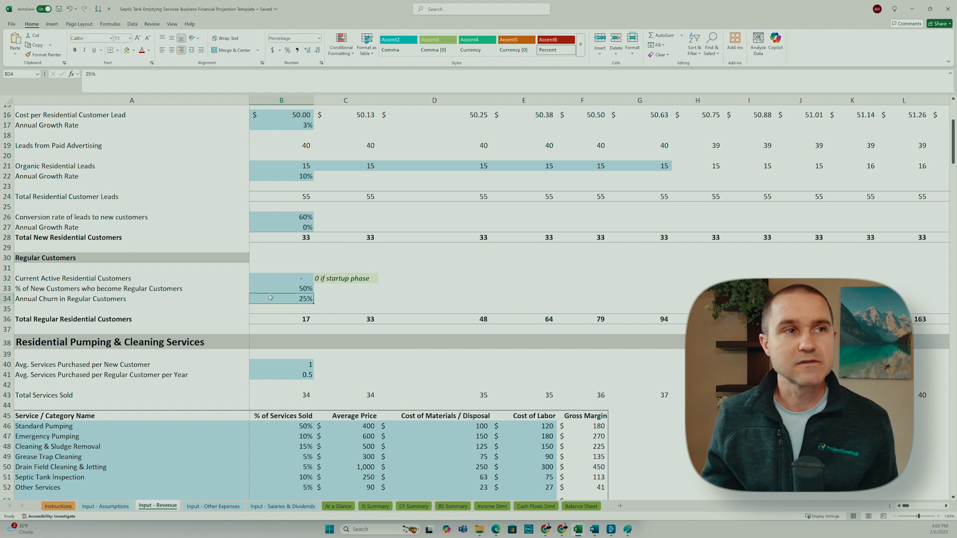
{"action": "left_click", "coordinate": [34, 301]}
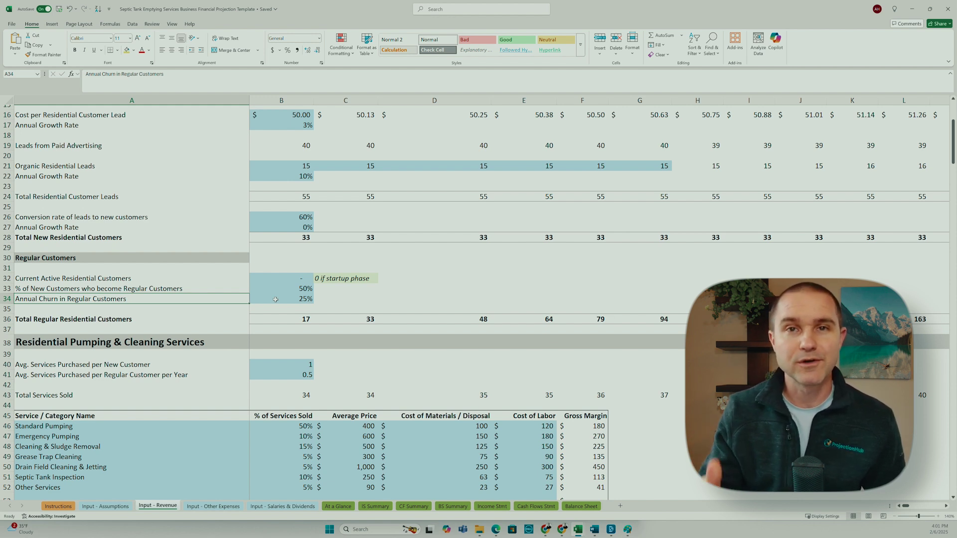
{"action": "left_click", "coordinate": [71, 322]}
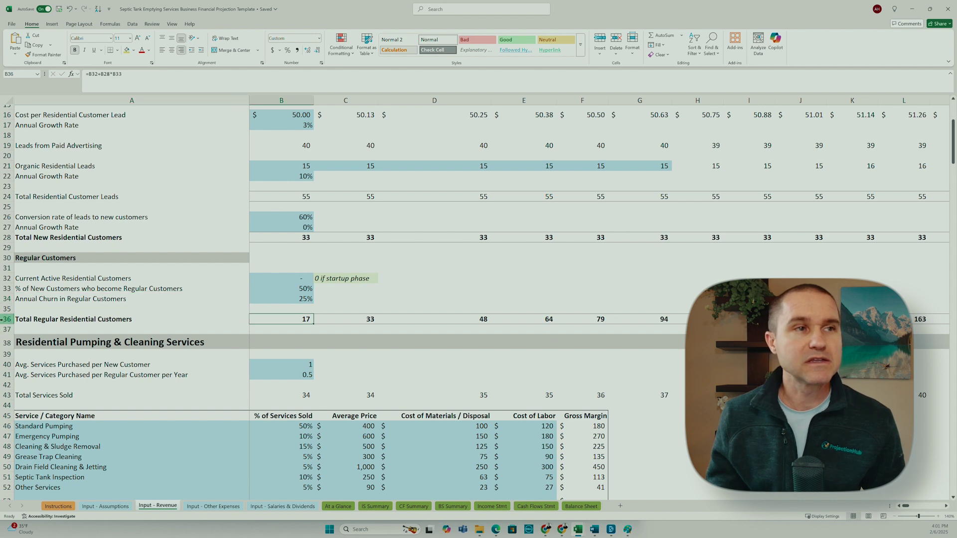
{"action": "key", "text": "shift+space"}
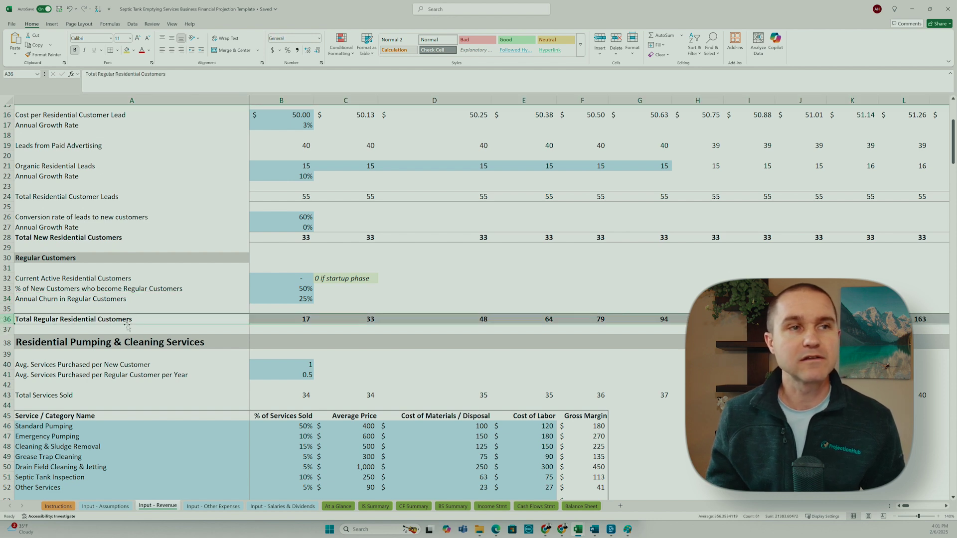
Examine the average residential services purchased per new customer and per regular customer per year, and the Total Services Sold row.
{"action": "scroll", "coordinate": [222, 333], "scroll_direction": "down", "scroll_amount": 3}
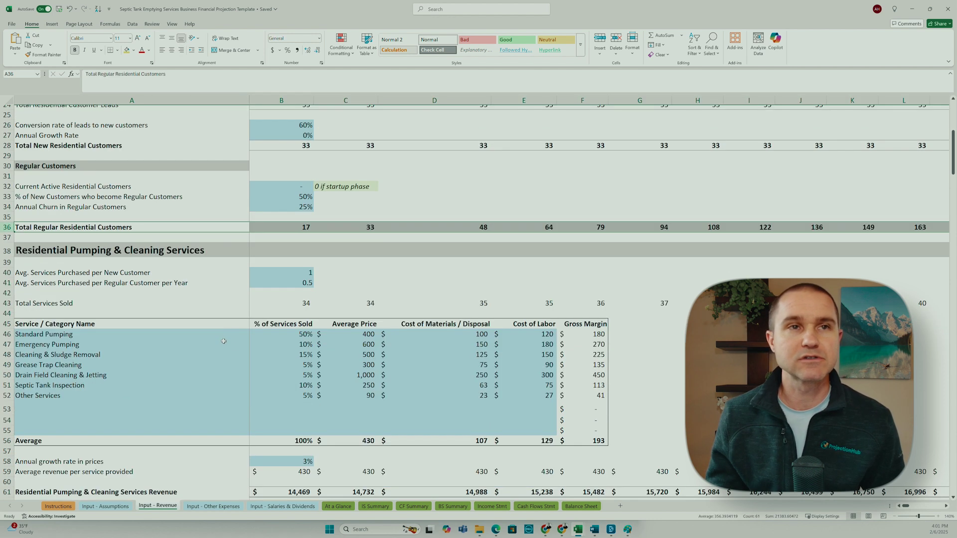
{"action": "left_click", "coordinate": [113, 274]}
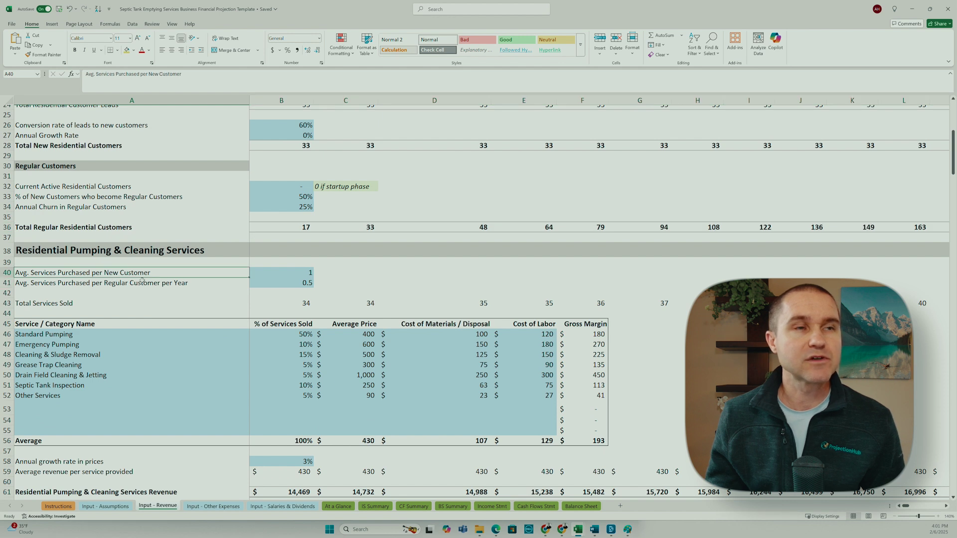
{"action": "left_click", "coordinate": [263, 273]}
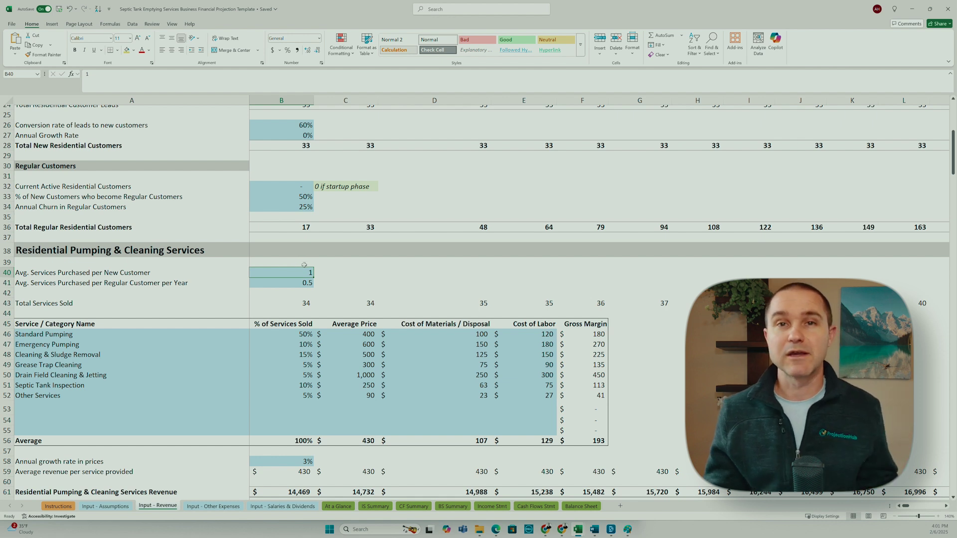
{"action": "key", "text": "Down"}
{"action": "left_click", "coordinate": [142, 285]}
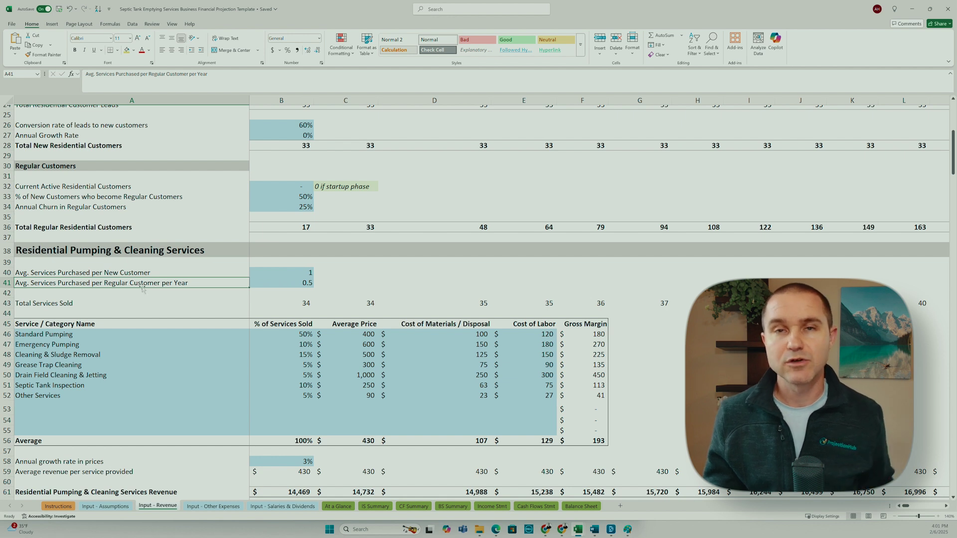
{"action": "left_click", "coordinate": [298, 286]}
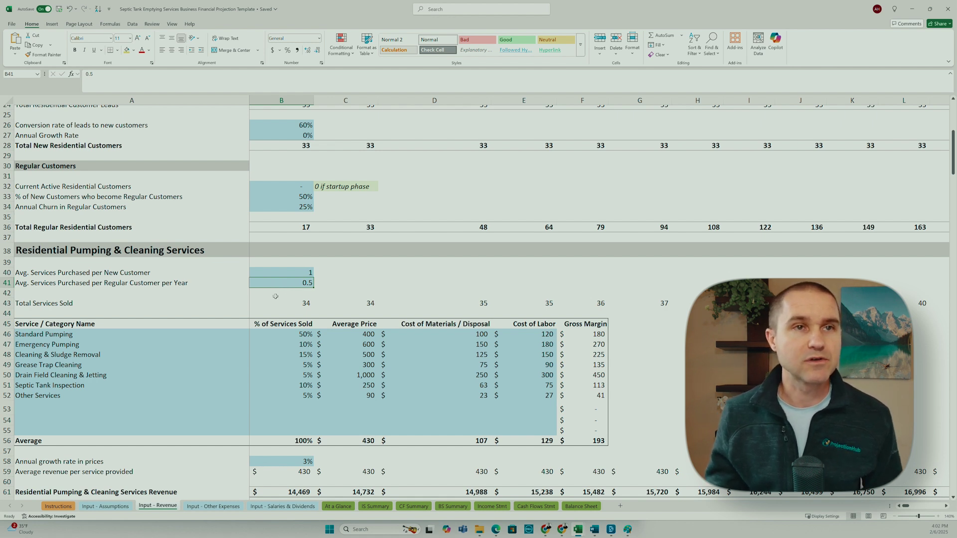
{"action": "scroll", "coordinate": [288, 242], "scroll_direction": "down", "scroll_amount": 3}
{"action": "left_click", "coordinate": [7, 210]}
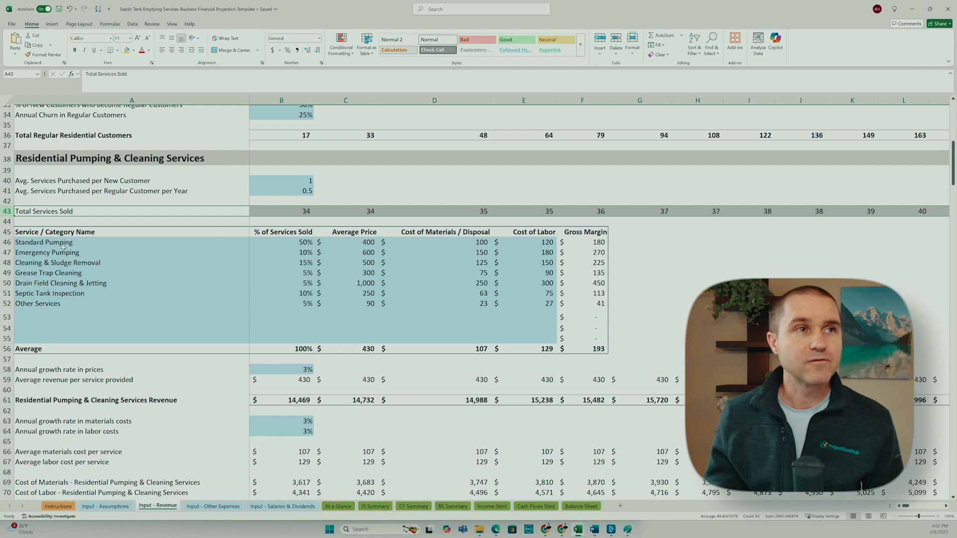
Review the residential service categories and how the total services sold are split among them by percentage.
{"action": "left_click", "coordinate": [60, 243]}
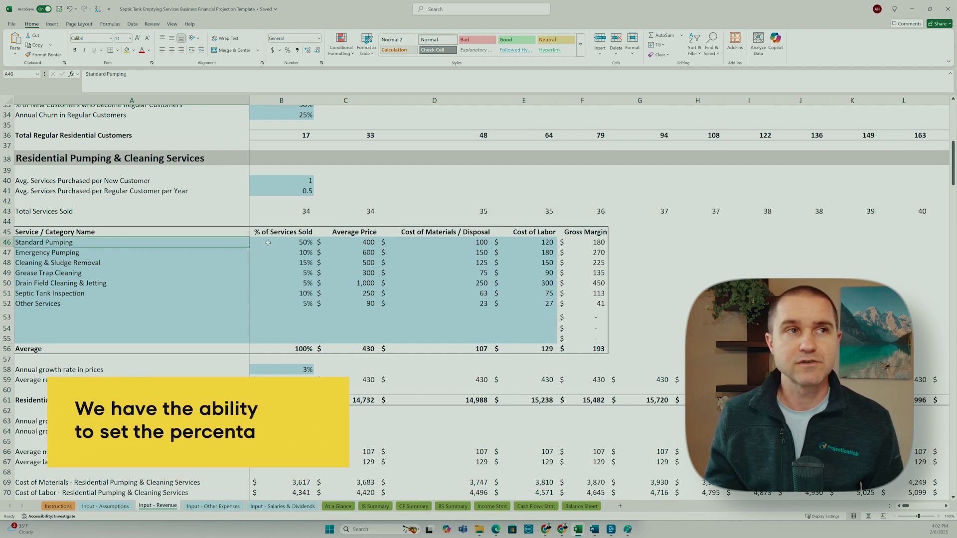
{"action": "left_click_drag", "start_coordinate": [77, 241], "coordinate": [75, 302]}
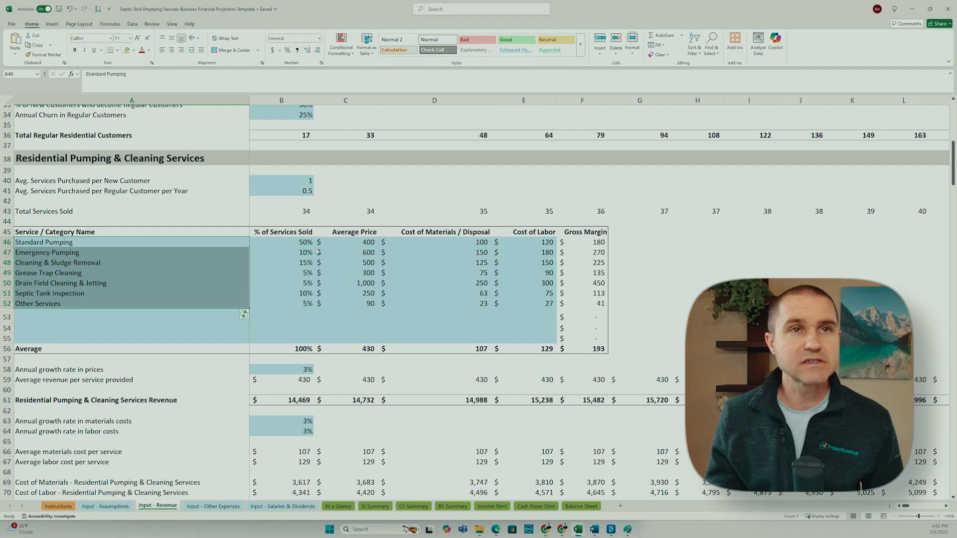
{"action": "left_click", "coordinate": [289, 244]}
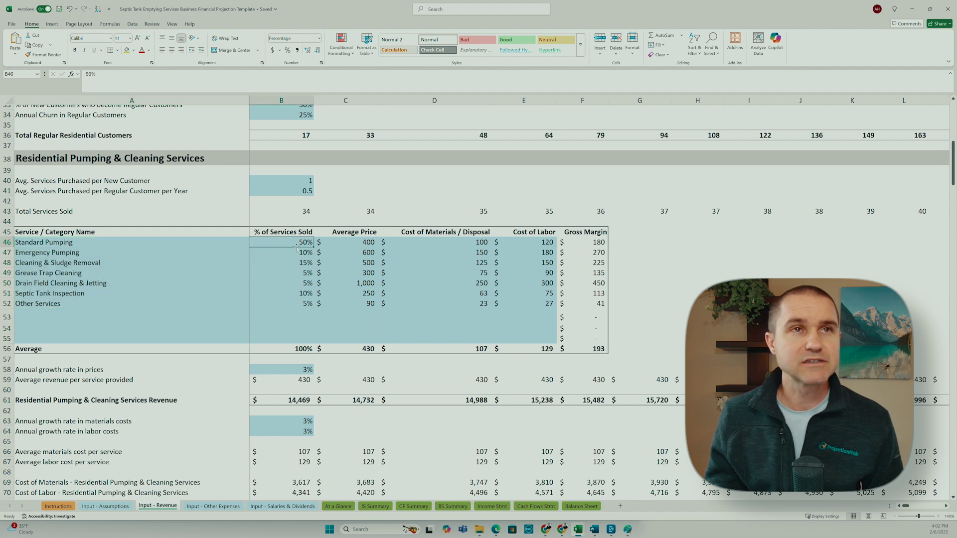
{"action": "left_click", "coordinate": [289, 212]}
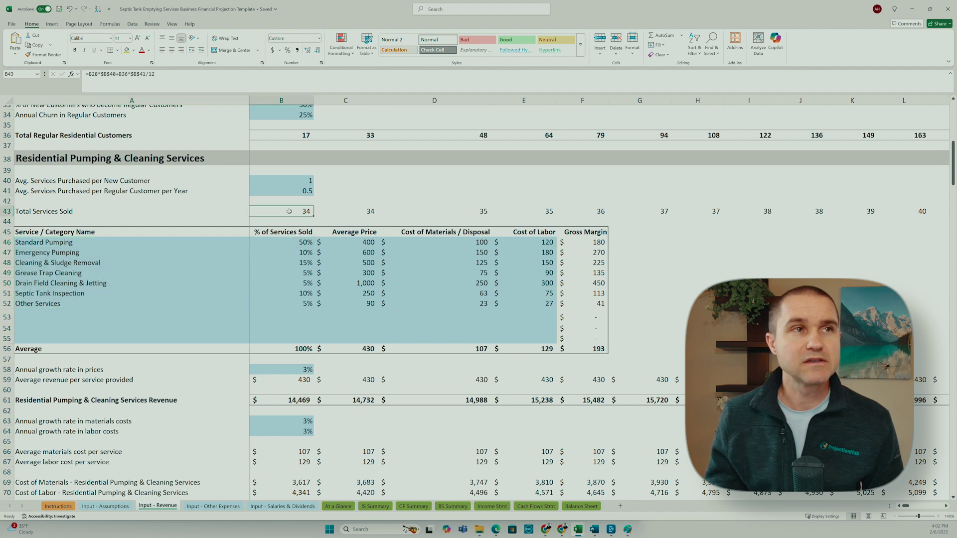
{"action": "left_click", "coordinate": [296, 252]}
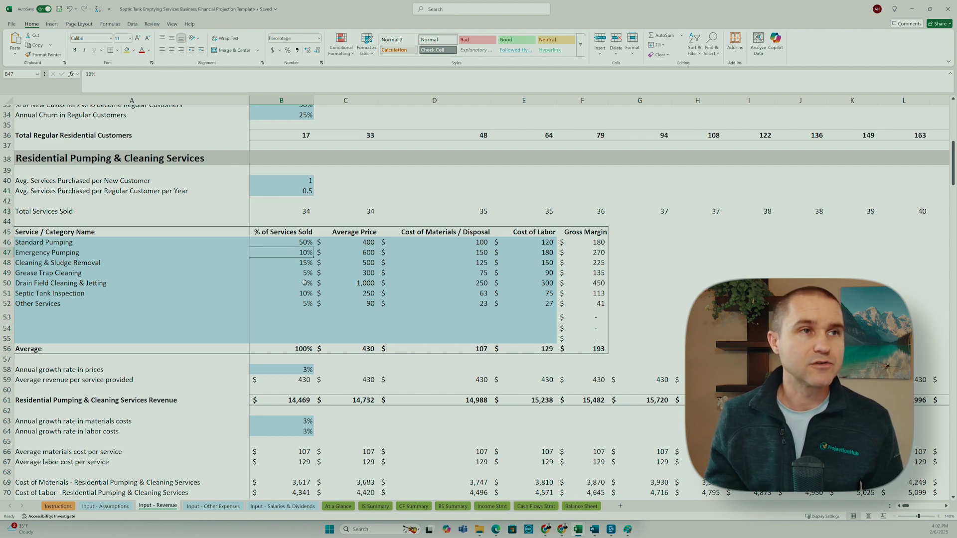
{"action": "left_click", "coordinate": [301, 273]}
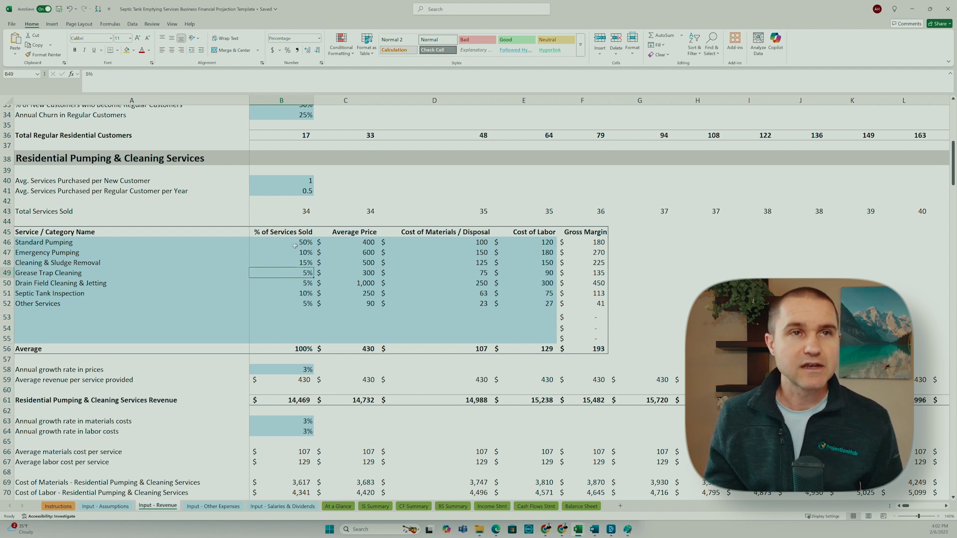
Examine the average price, cost of materials and disposal, and cost of labor for the residential service categories.
{"action": "left_click", "coordinate": [359, 243]}
{"action": "left_click_drag", "start_coordinate": [460, 249], "coordinate": [476, 302]}
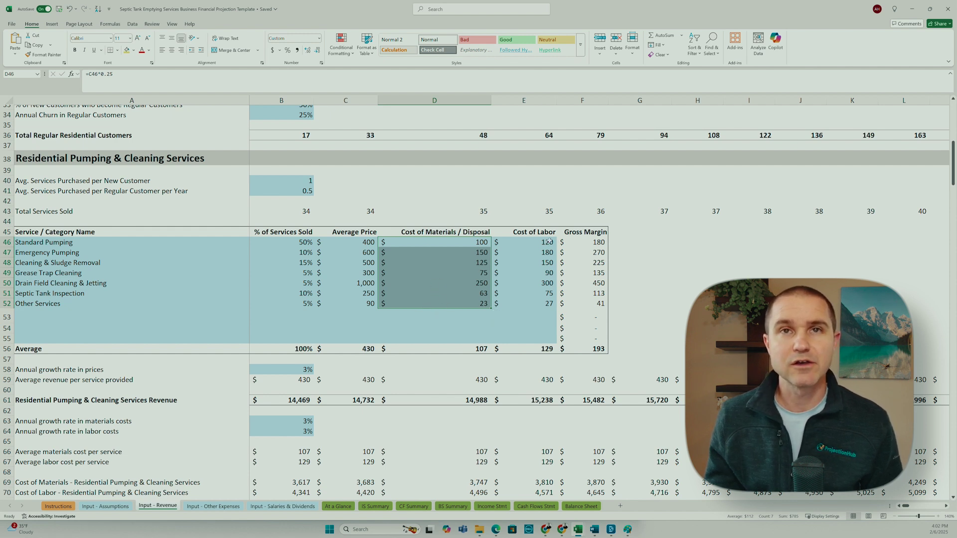
{"action": "left_click_drag", "start_coordinate": [548, 243], "coordinate": [521, 305]}
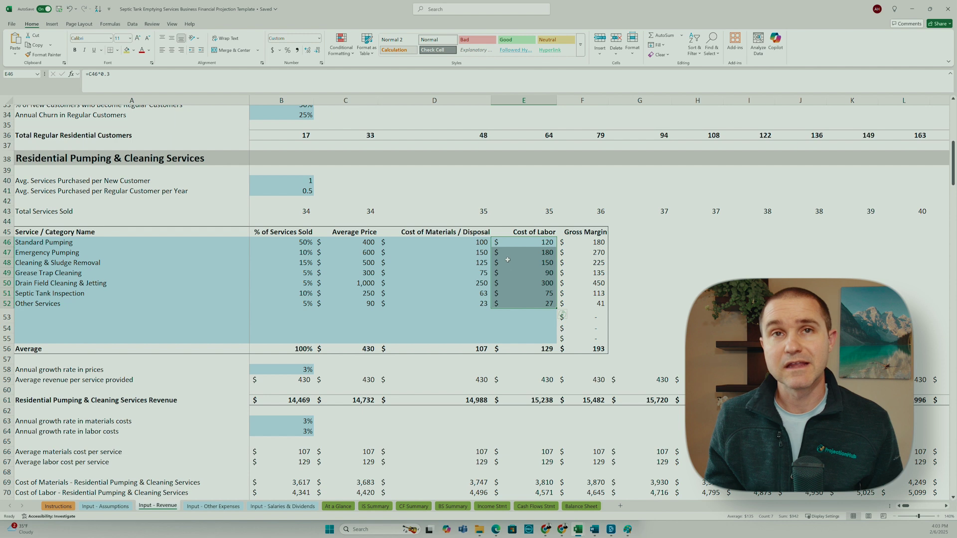
{"action": "left_click", "coordinate": [528, 289], "text": "shift"}
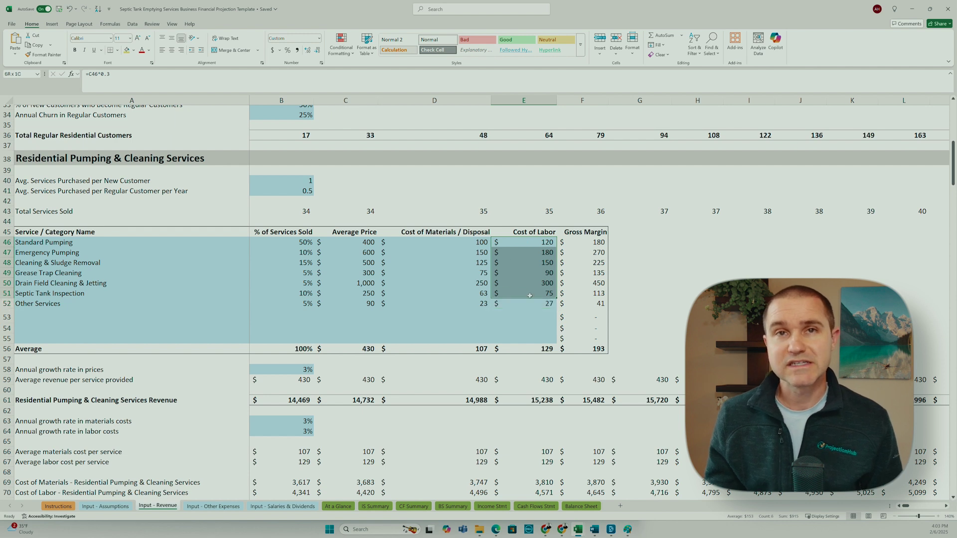
{"action": "left_click_drag", "start_coordinate": [529, 295], "coordinate": [529, 304]}
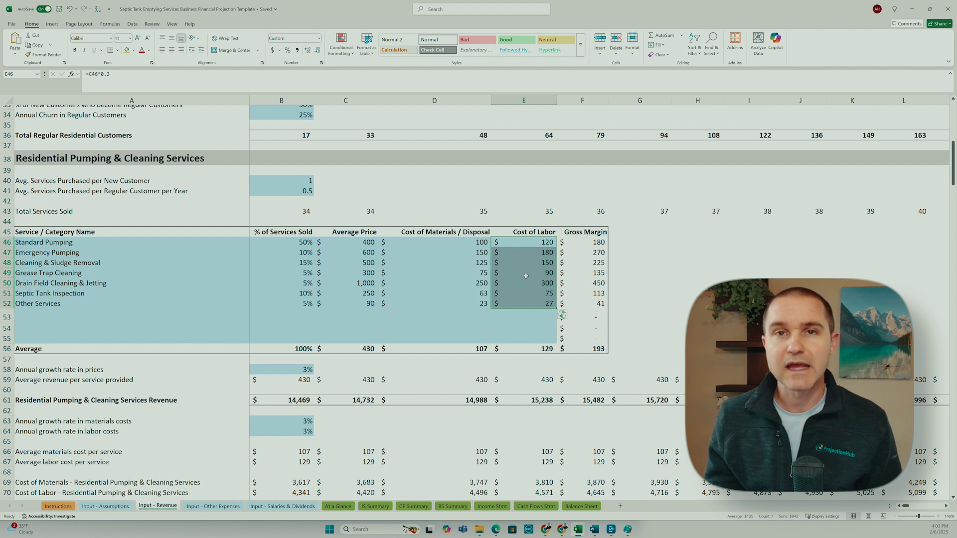
{"action": "left_click_drag", "start_coordinate": [525, 237], "coordinate": [523, 239]}
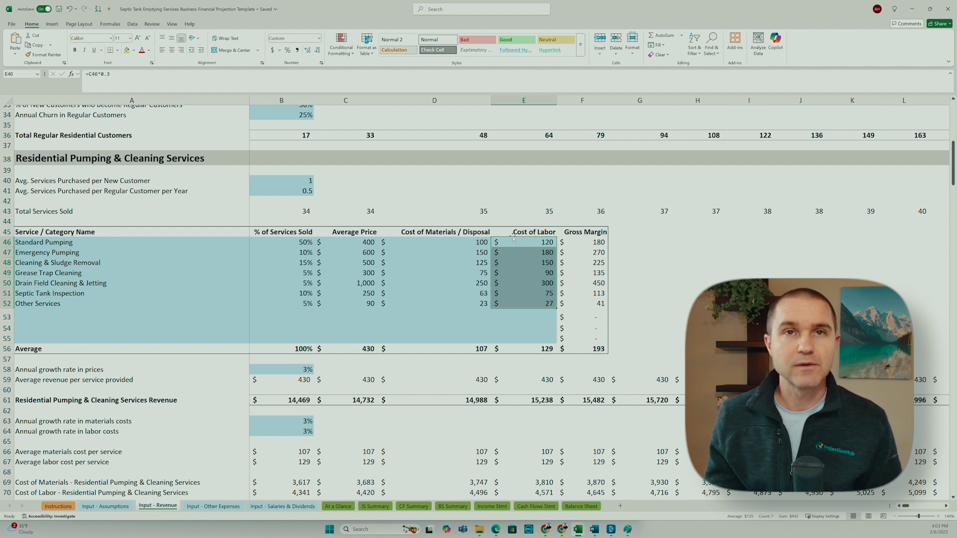
Inspect the formula behind the Standard Pumping cost of labor in the residential services table, leaving it as it is.
{"action": "left_click", "coordinate": [511, 242]}
{"action": "double_click", "coordinate": [511, 242]}
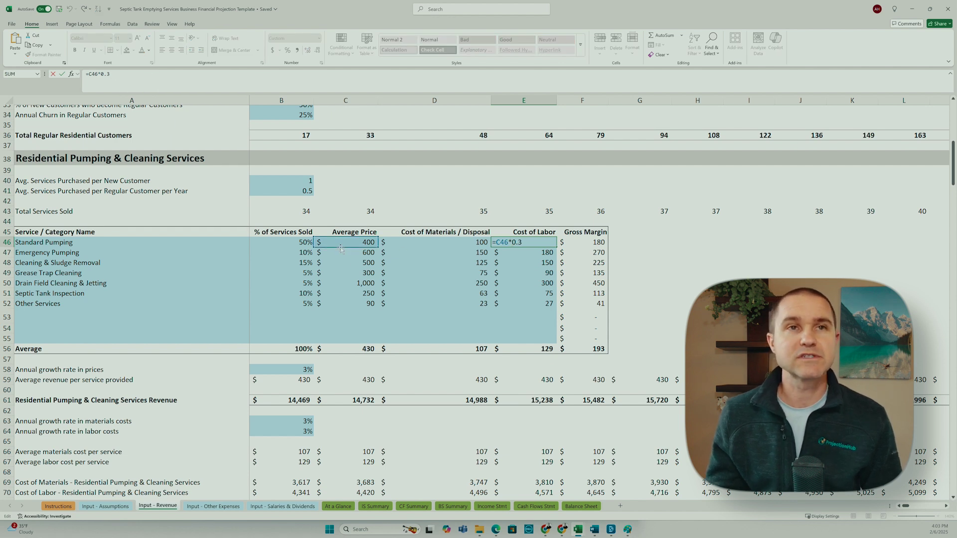
{"action": "key", "text": "Return"}
{"action": "key", "text": "Down"}
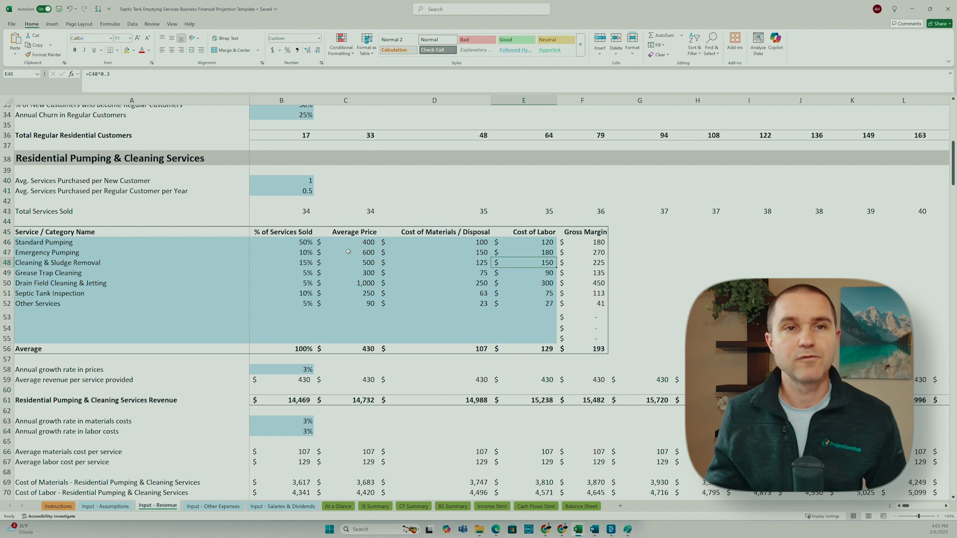
Check the annual growth rate in residential prices and the resulting Residential Pumping & Cleaning Services Revenue.
{"action": "scroll", "coordinate": [370, 301], "scroll_direction": "down", "scroll_amount": 5}
{"action": "left_click", "coordinate": [252, 218]}
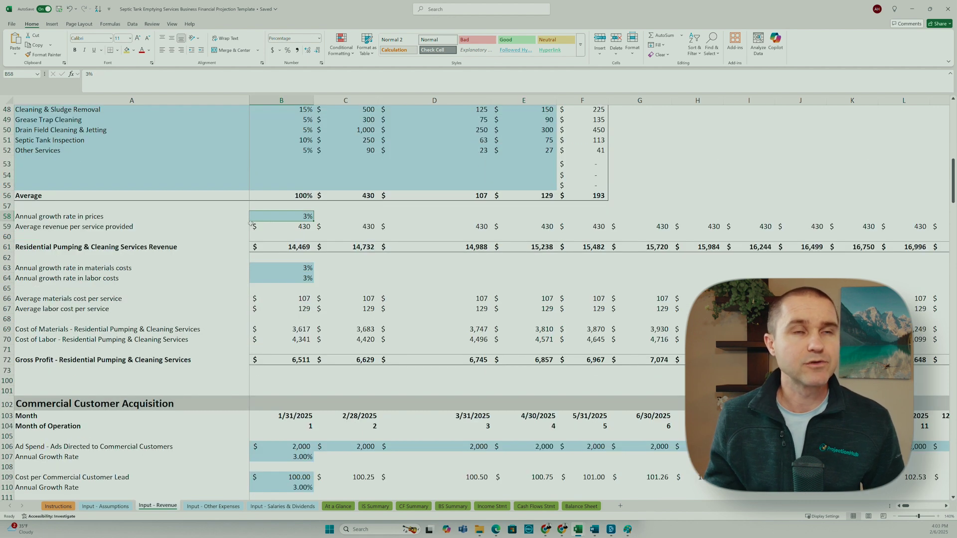
{"action": "left_click", "coordinate": [269, 247]}
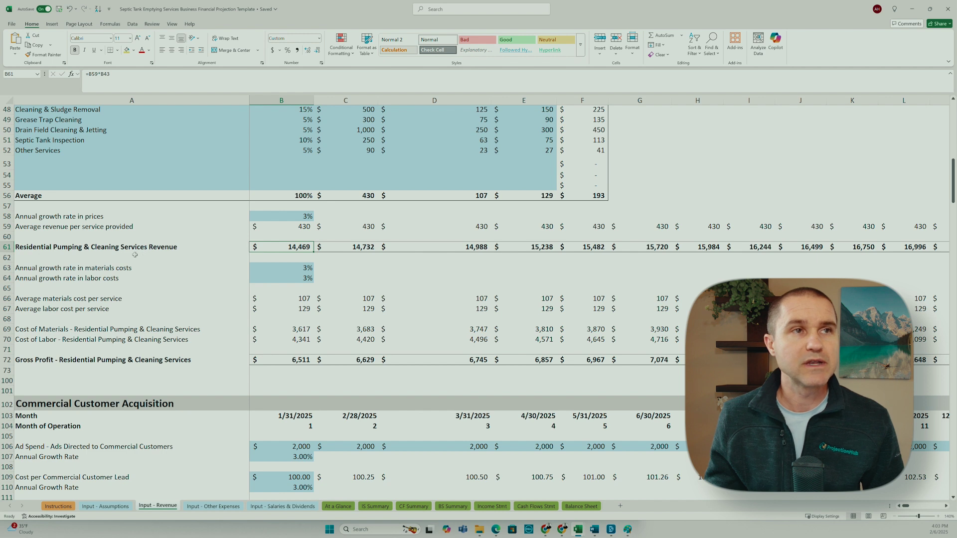
In Commercial Customer Acquisition, examine the ad spend and the cost per commercial customer lead.
{"action": "scroll", "coordinate": [222, 239], "scroll_direction": "down", "scroll_amount": 8}
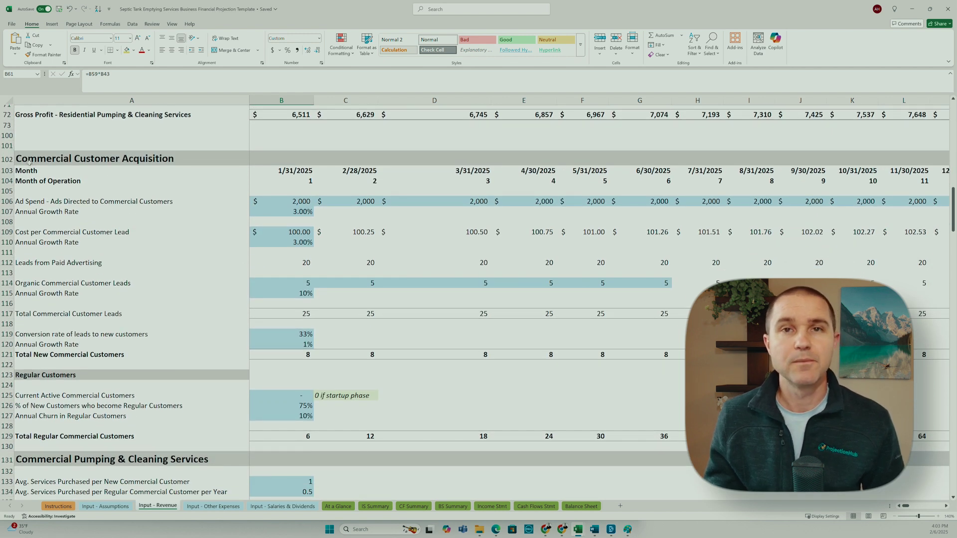
{"action": "left_click", "coordinate": [295, 203]}
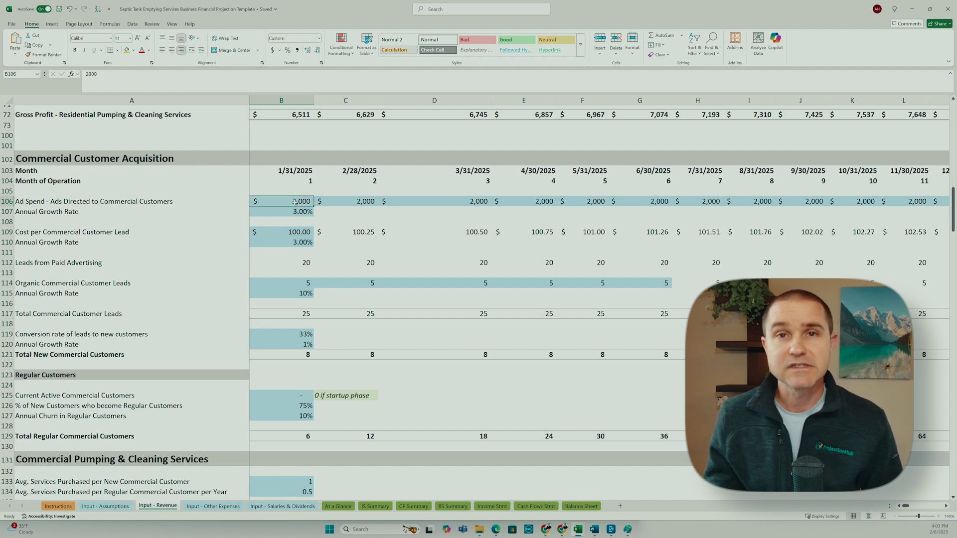
{"action": "left_click", "coordinate": [292, 230]}
Look through the commercial customer inputs and examine the average prices of the commercial pumping and cleaning service categories.
{"action": "scroll", "coordinate": [299, 239], "scroll_direction": "down", "scroll_amount": 4}
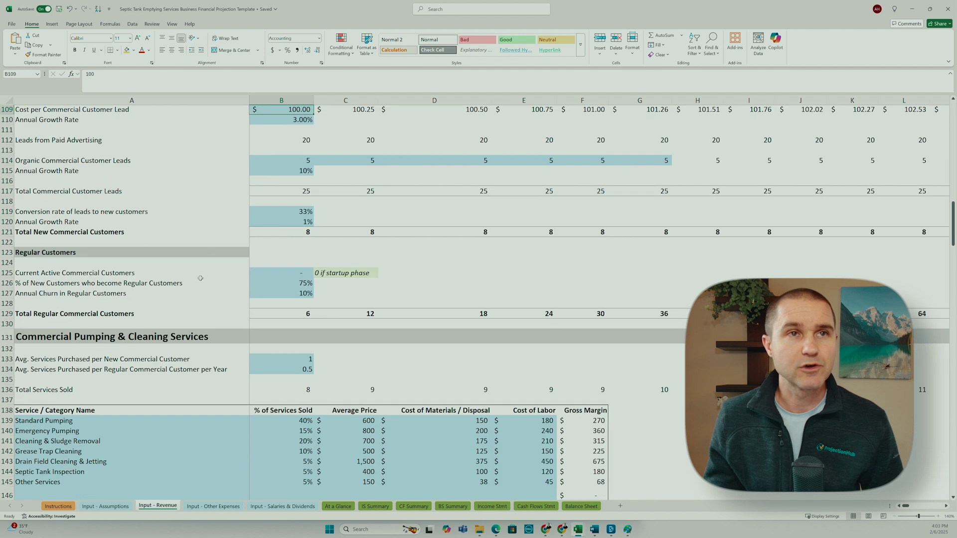
{"action": "scroll", "coordinate": [200, 278], "scroll_direction": "down", "scroll_amount": 4}
{"action": "scroll", "coordinate": [252, 286], "scroll_direction": "down", "scroll_amount": 2}
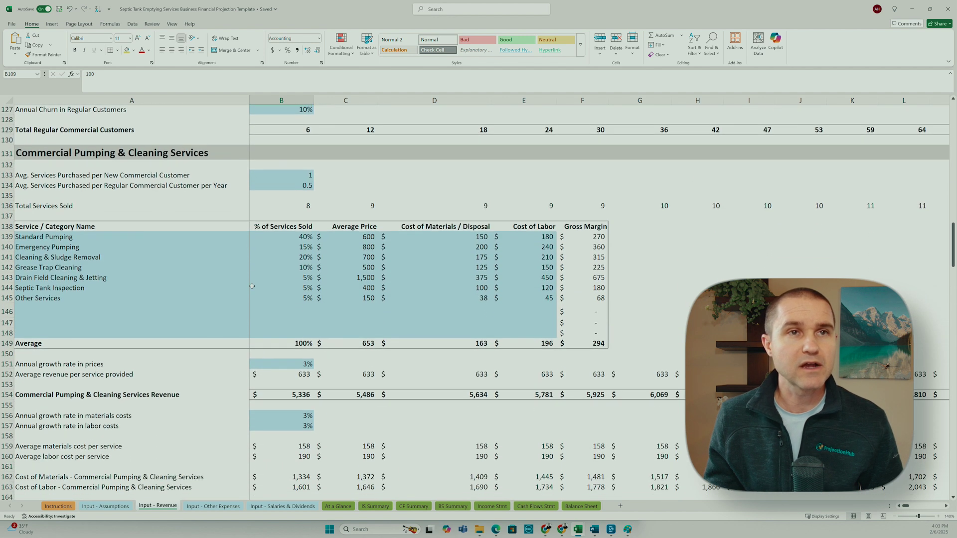
{"action": "left_click_drag", "start_coordinate": [353, 237], "coordinate": [356, 298]}
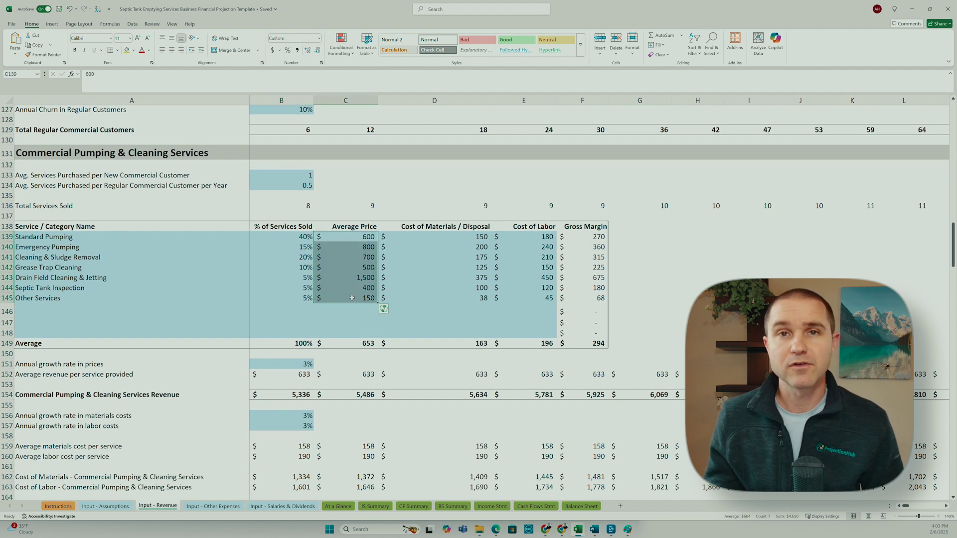
In the Total section, check the monthly residential and commercial pumping and cleaning services revenue.
{"action": "scroll", "coordinate": [351, 297], "scroll_direction": "down", "scroll_amount": 9}
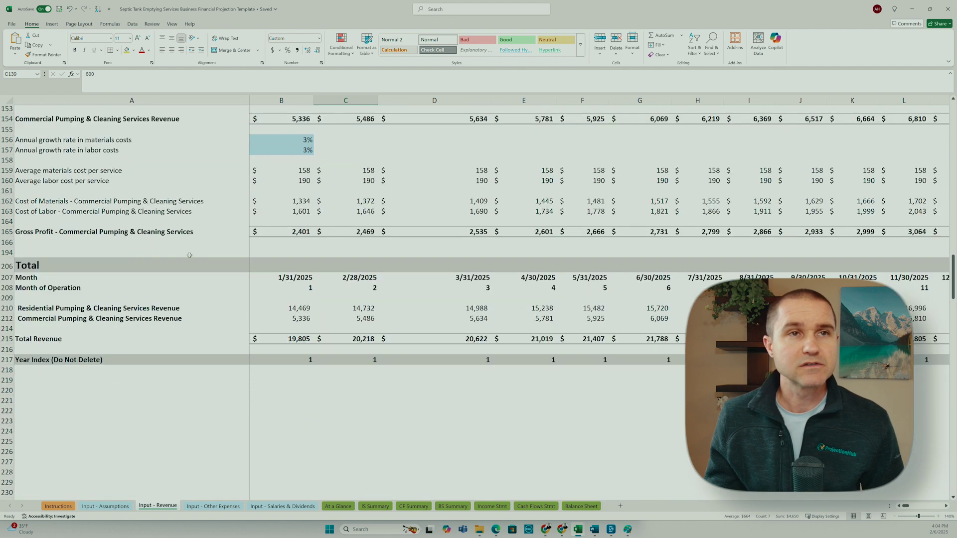
{"action": "left_click", "coordinate": [7, 308]}
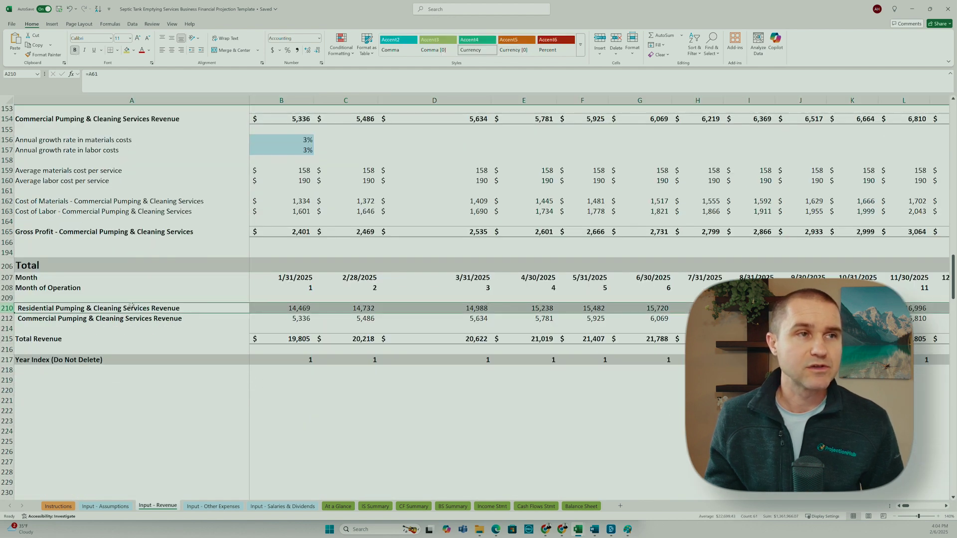
{"action": "left_click", "coordinate": [59, 317]}
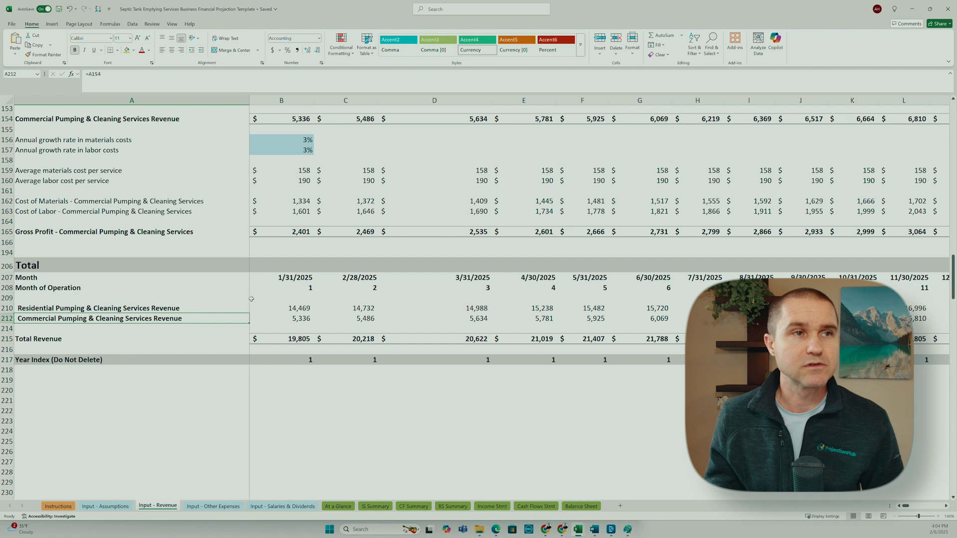
Open the Input - Other Expenses sheet and examine the Expense Categories list, highlighting its entries and the blank cells for more categories.
{"action": "left_click", "coordinate": [219, 507]}
{"action": "scroll", "coordinate": [299, 249], "scroll_direction": "up", "scroll_amount": 1}
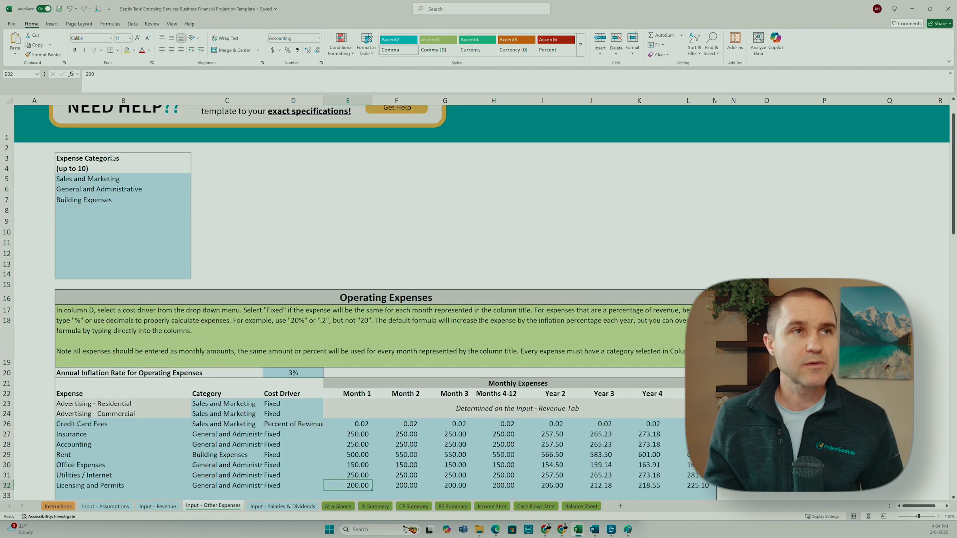
{"action": "scroll", "coordinate": [80, 200], "scroll_direction": "up", "scroll_amount": 5}
{"action": "left_click", "coordinate": [77, 183]}
{"action": "key", "text": "shift+Down"}
{"action": "key", "text": "shift+Down"}
{"action": "key", "text": "shift+Down"}
{"action": "key", "text": "shift+Down"}
{"action": "key", "text": "shift+Down"}
{"action": "key", "text": "shift+Down"}
{"action": "key", "text": "shift+Down"}
{"action": "key", "text": "shift+Down"}
{"action": "key", "text": "shift+Down"}
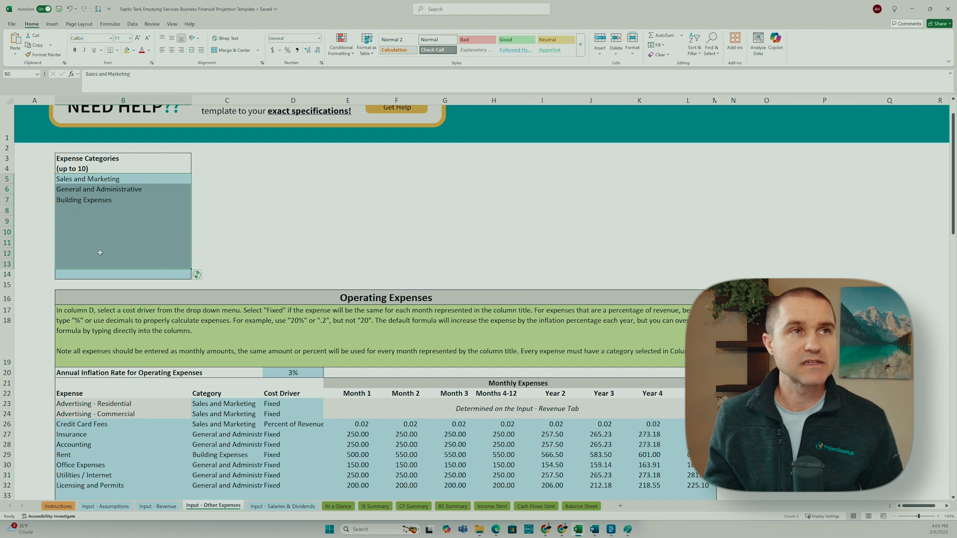
Look through the Operating Expenses names, including the blank rows below Licensing and Permits for additional expenses.
{"action": "scroll", "coordinate": [197, 275], "scroll_direction": "down", "scroll_amount": 3}
{"action": "scroll", "coordinate": [189, 298], "scroll_direction": "down", "scroll_amount": 1}
{"action": "left_click_drag", "start_coordinate": [73, 282], "coordinate": [74, 301]}
{"action": "left_click", "coordinate": [73, 302]}
{"action": "left_click_drag", "start_coordinate": [70, 373], "coordinate": [68, 444]}
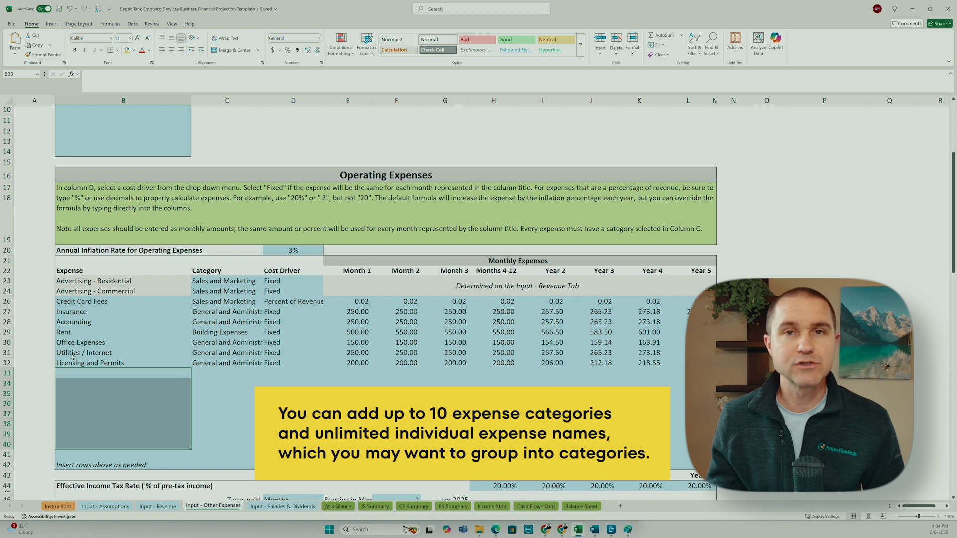
View the category options for Licensing and Permits, and check Rent's category and its Month 1 amount.
{"action": "left_click", "coordinate": [212, 359]}
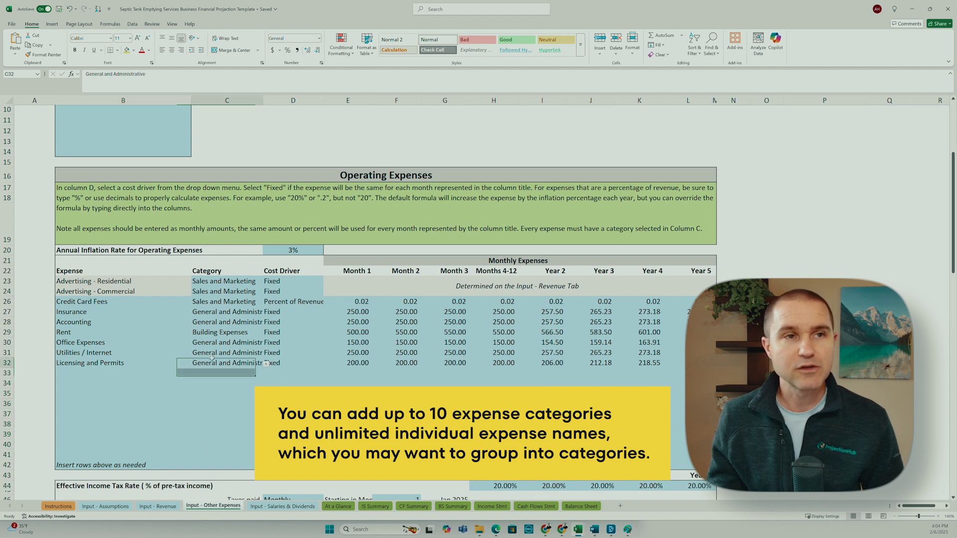
{"action": "left_click", "coordinate": [267, 364]}
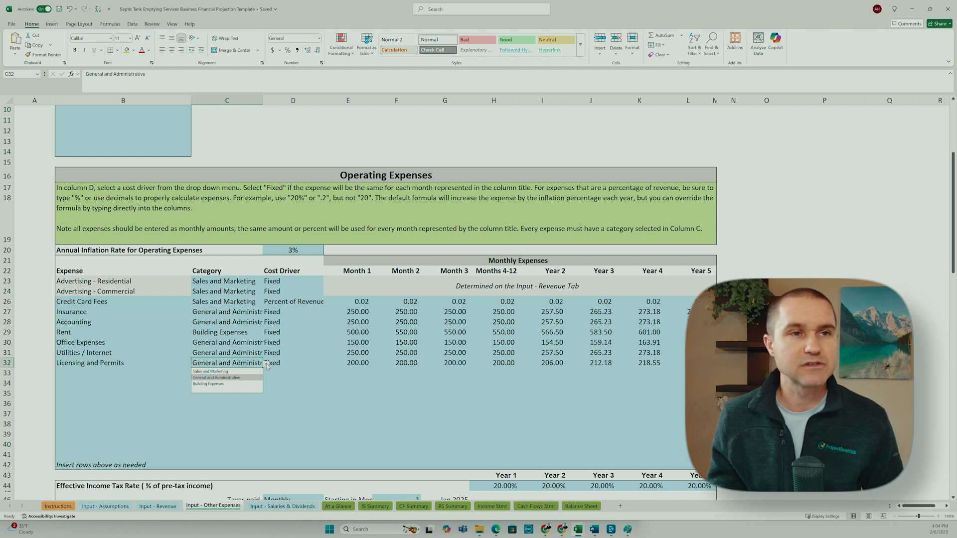
{"action": "left_click", "coordinate": [268, 365]}
{"action": "left_click", "coordinate": [239, 333]}
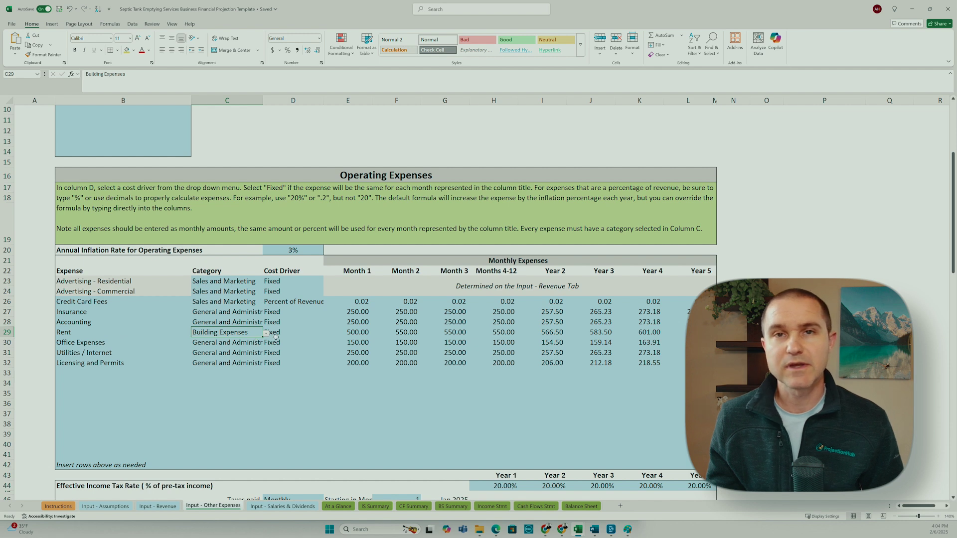
{"action": "left_click", "coordinate": [358, 333]}
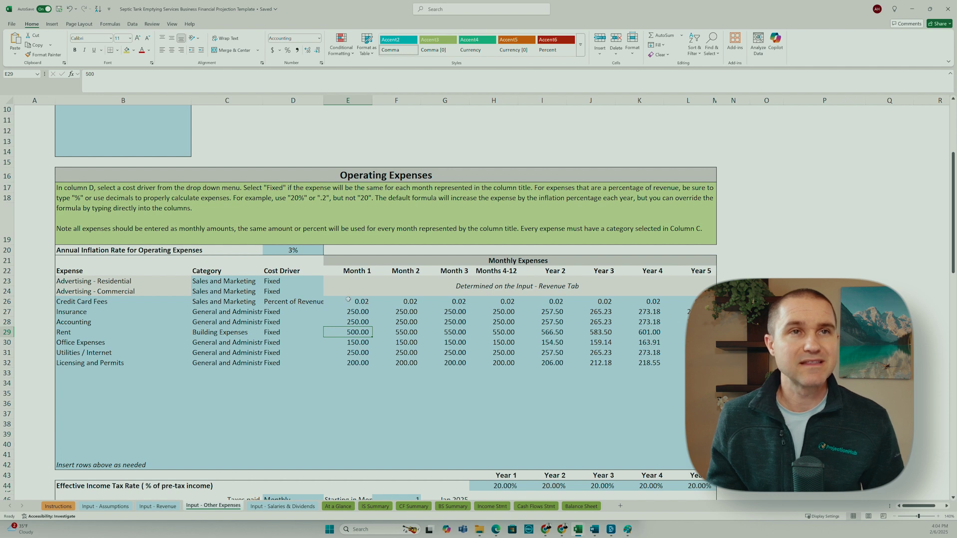
Widen the Cost Driver column slightly and choose Percent of Revenue as the driver for Credit Card Fees.
{"action": "left_click_drag", "start_coordinate": [327, 97], "coordinate": [334, 98]}
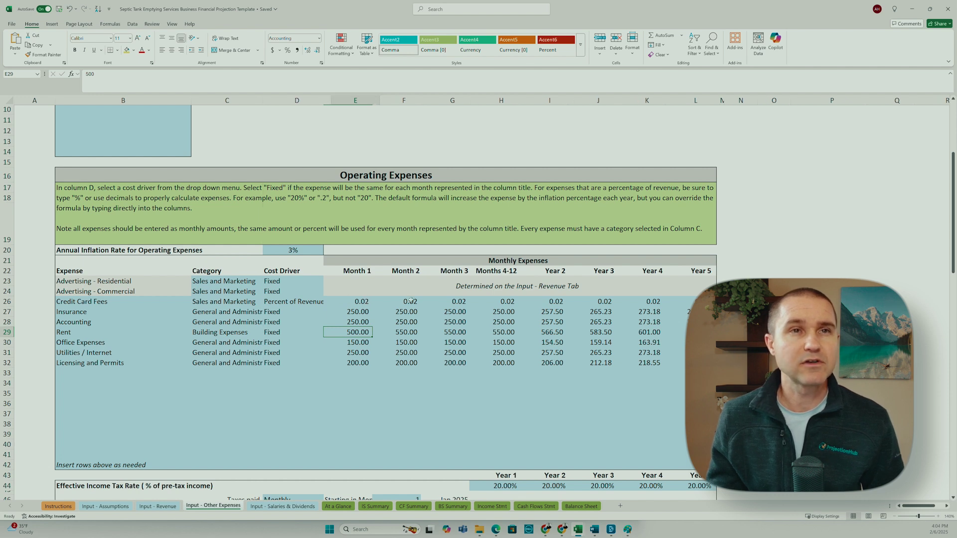
{"action": "left_click", "coordinate": [307, 303]}
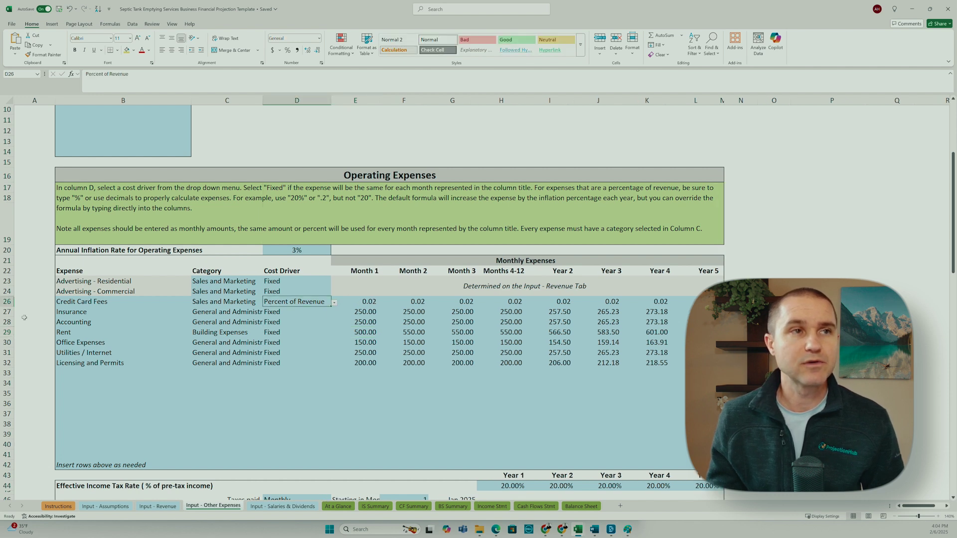
{"action": "left_click", "coordinate": [335, 303]}
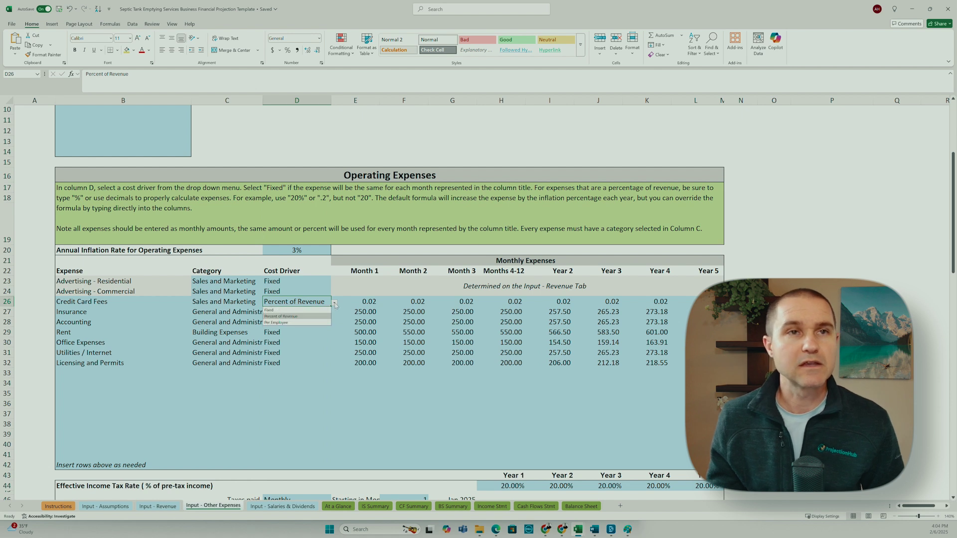
{"action": "left_click", "coordinate": [273, 317]}
{"action": "left_click", "coordinate": [370, 302]}
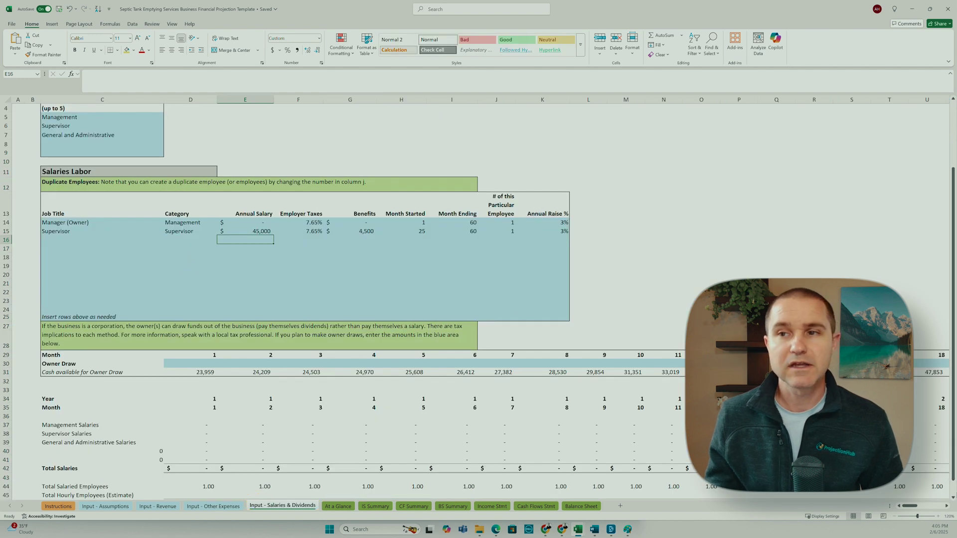
Enlarge the Input - Salaries & Dividends sheet and check the Manager (Owner) job title and annual salary under Salaries Labor.
{"action": "left_click", "coordinate": [937, 516]}
{"action": "left_click", "coordinate": [937, 516]}
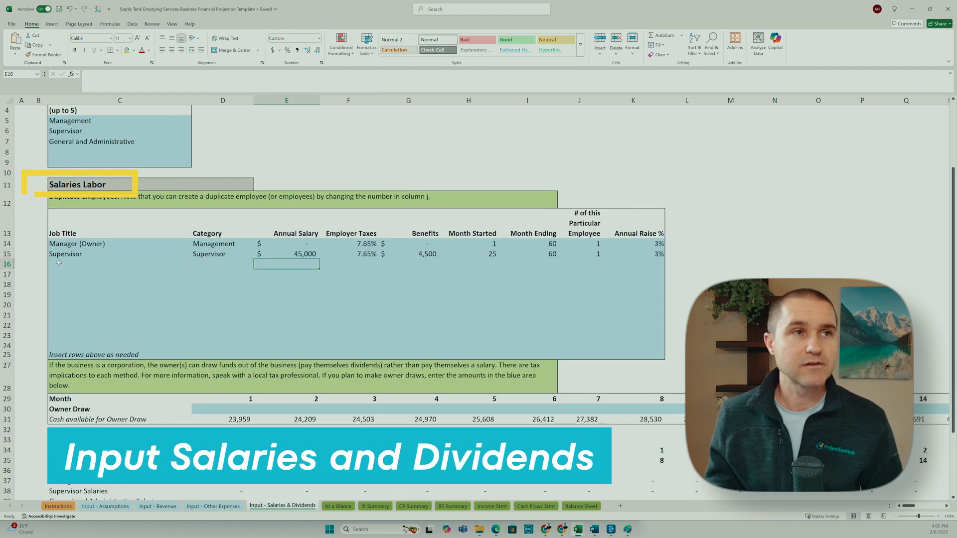
{"action": "left_click", "coordinate": [81, 245]}
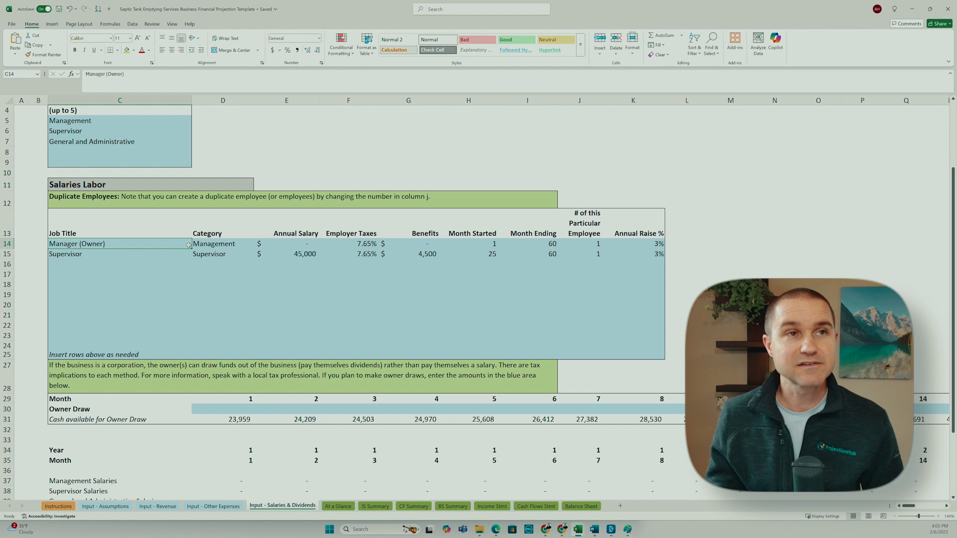
{"action": "left_click", "coordinate": [288, 241]}
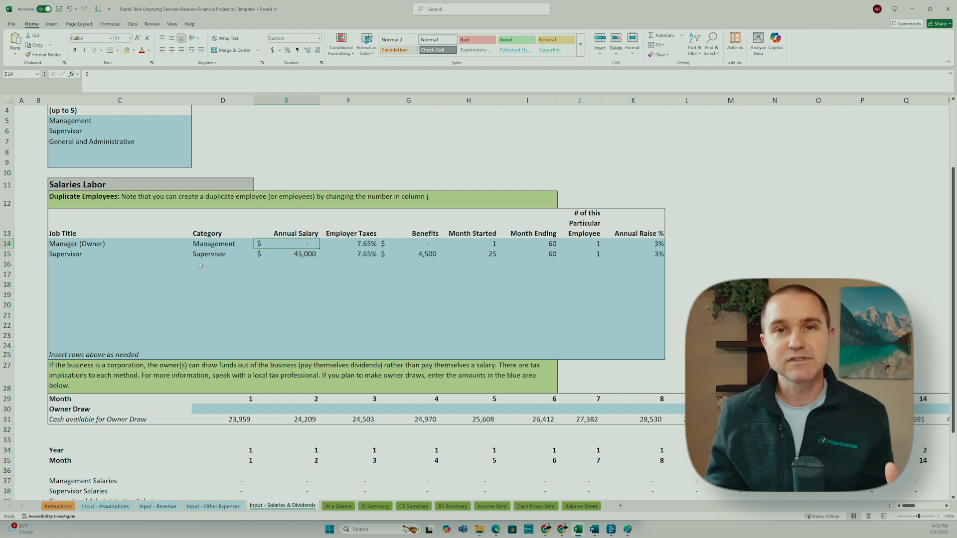
Check the month in which the Supervisor position starts.
{"action": "left_click", "coordinate": [185, 255]}
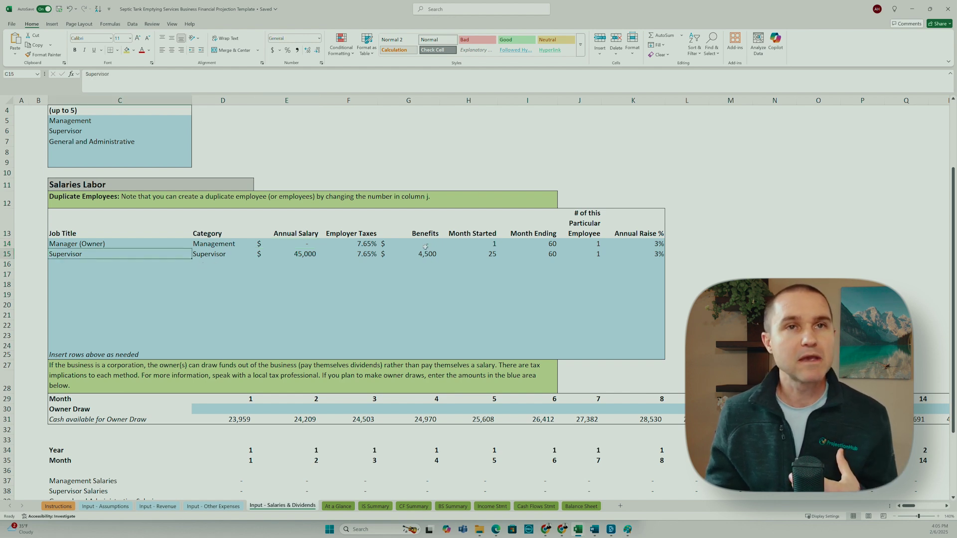
{"action": "left_click", "coordinate": [495, 255]}
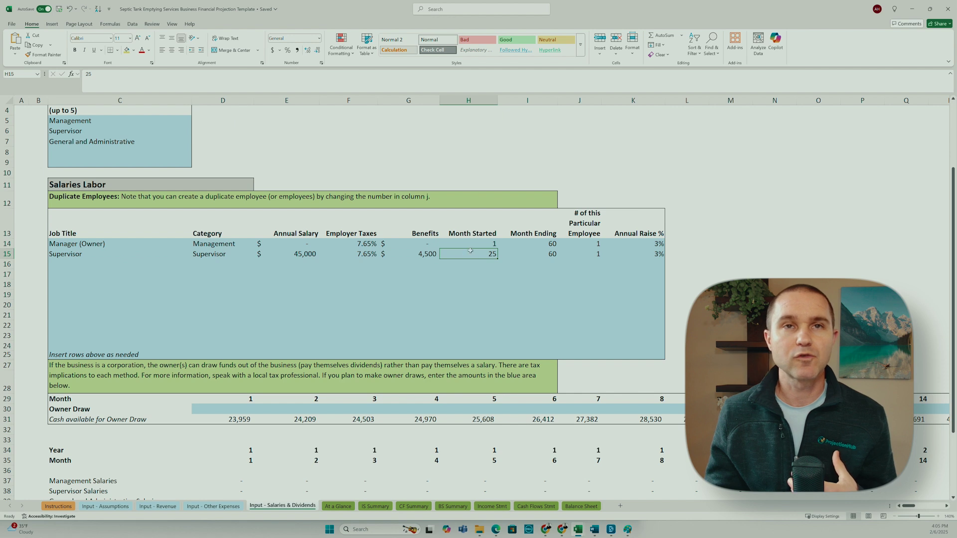
{"action": "left_click", "coordinate": [474, 230]}
{"action": "left_click", "coordinate": [469, 252]}
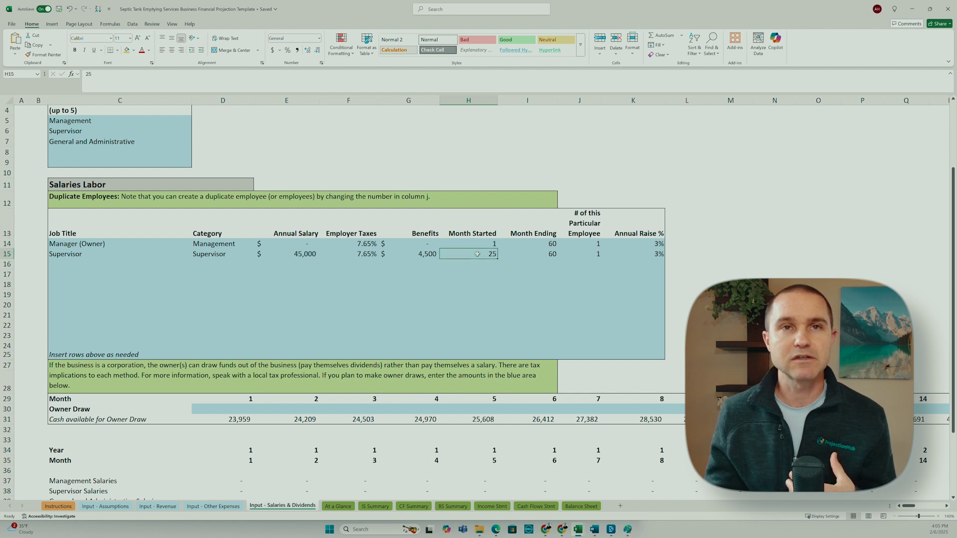
Review the Supervisor's annual salary, benefits, employer taxes and annual raise percentage.
{"action": "left_click", "coordinate": [54, 256]}
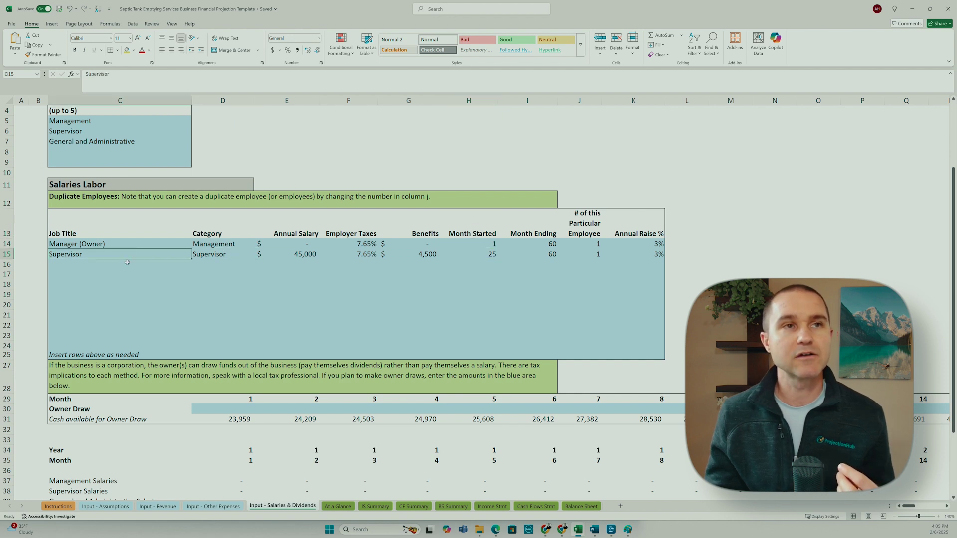
{"action": "left_click", "coordinate": [297, 256]}
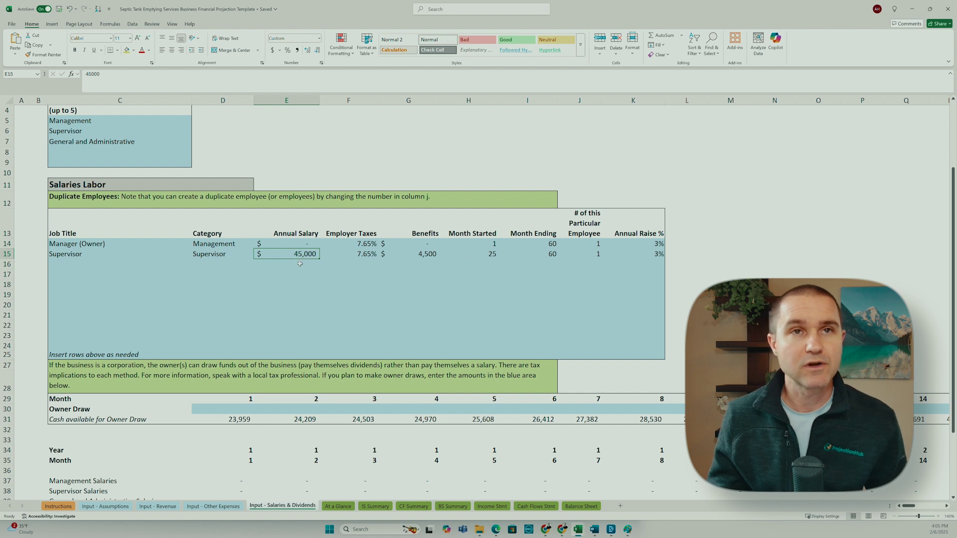
{"action": "left_click", "coordinate": [411, 256]}
{"action": "left_click", "coordinate": [371, 255]}
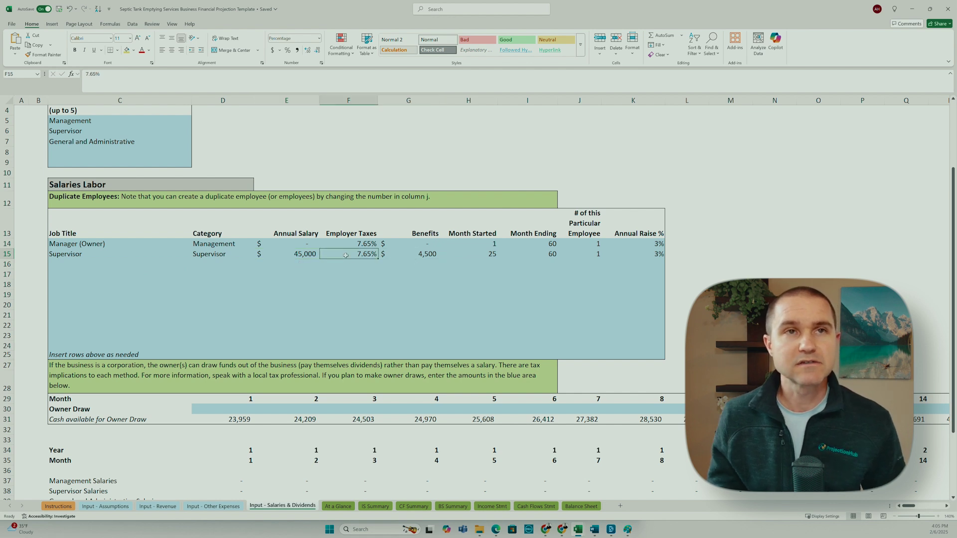
{"action": "left_click", "coordinate": [636, 255]}
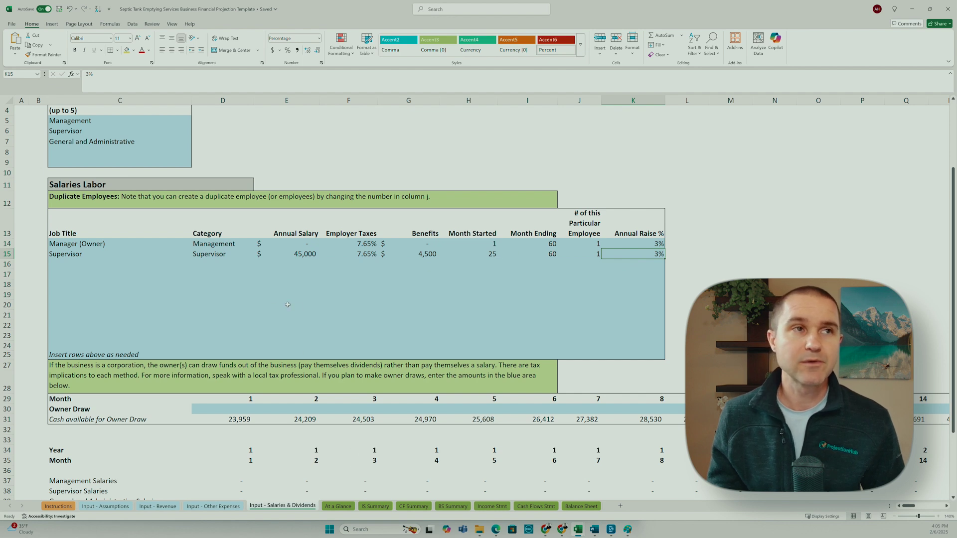
On the Input - Revenue sheet, examine the Cost of Labor values of the commercial pumping and cleaning service categories.
{"action": "left_click", "coordinate": [150, 507]}
{"action": "scroll", "coordinate": [531, 299], "scroll_direction": "up", "scroll_amount": 10}
{"action": "left_click_drag", "start_coordinate": [524, 268], "coordinate": [531, 335]}
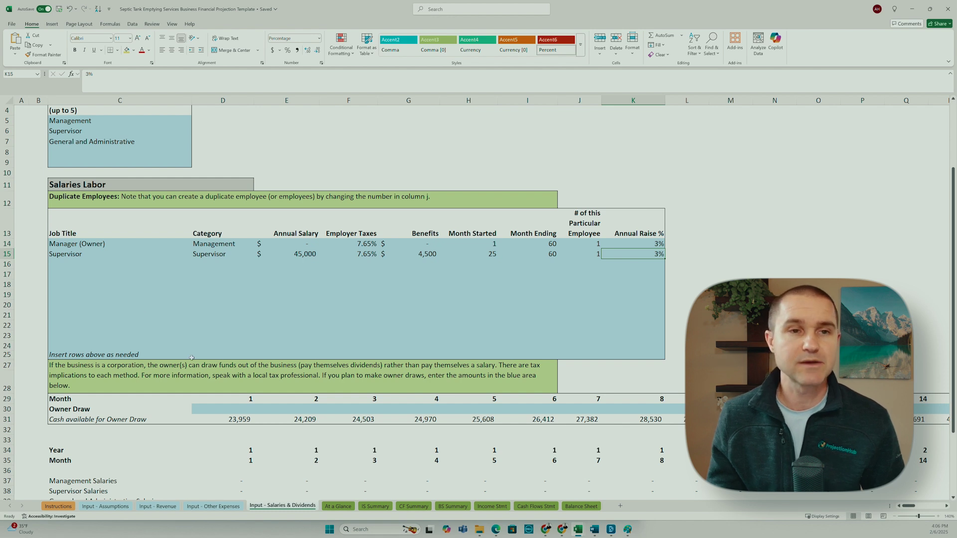
Open the At a Glance sheet and check the 2025 revenue and the 2025 and 2027 net income.
{"action": "left_click", "coordinate": [337, 505]}
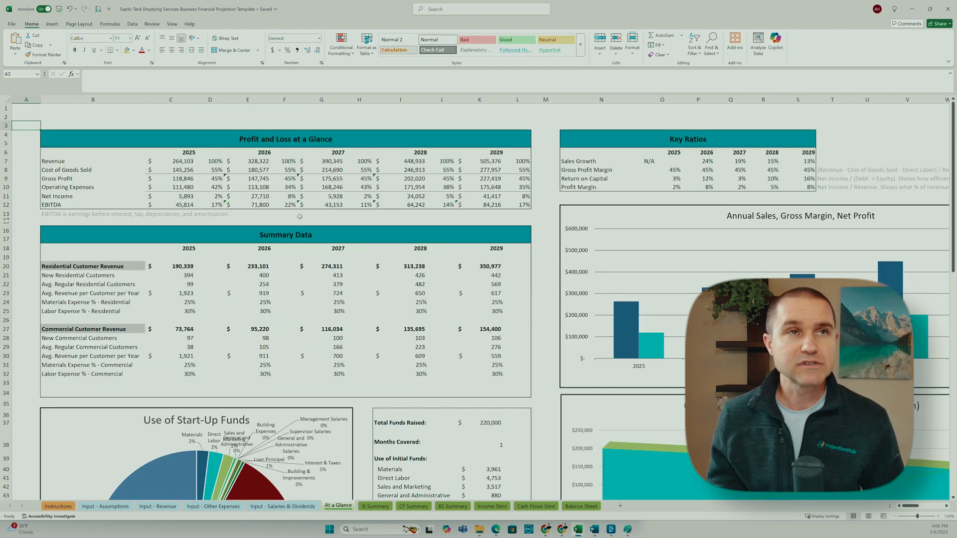
{"action": "left_click", "coordinate": [168, 160]}
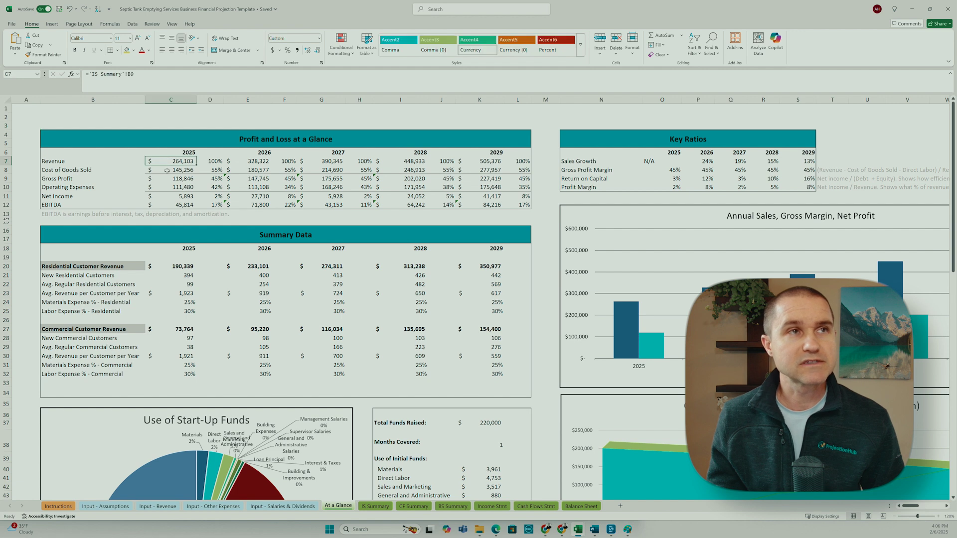
{"action": "left_click", "coordinate": [156, 196]}
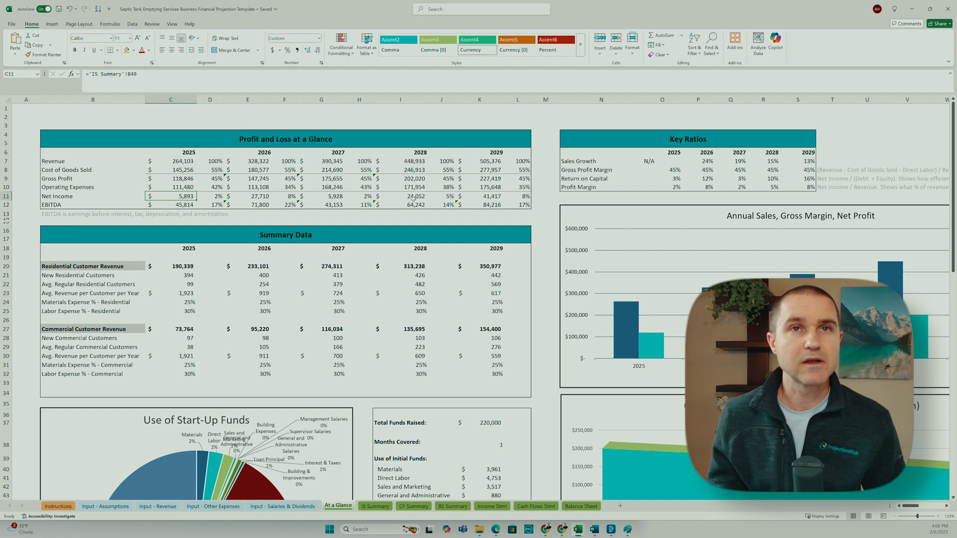
{"action": "left_click", "coordinate": [341, 197]}
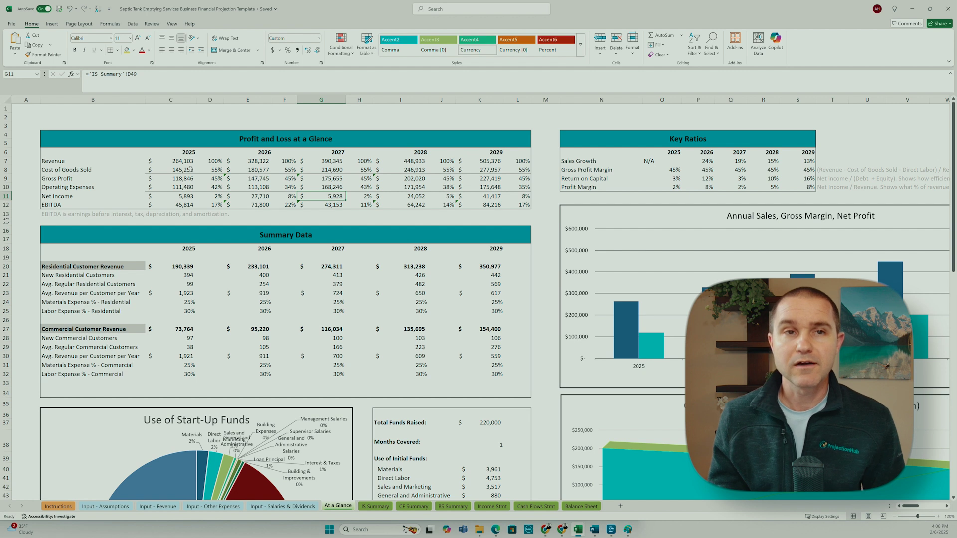
Compare the 2025 Cost of Goods Sold with the service cost inputs on Input - Revenue, and return to At a Glance.
{"action": "left_click", "coordinate": [187, 170]}
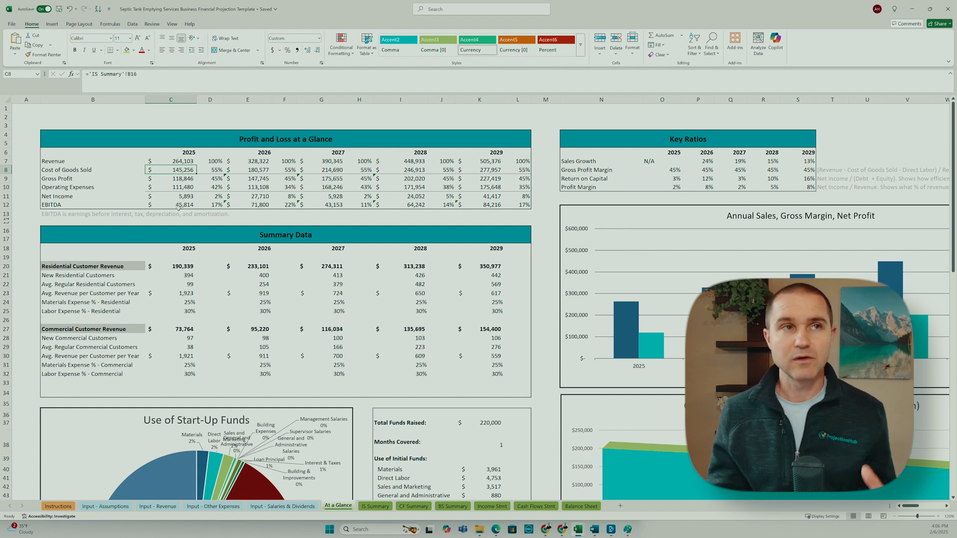
{"action": "left_click", "coordinate": [158, 506]}
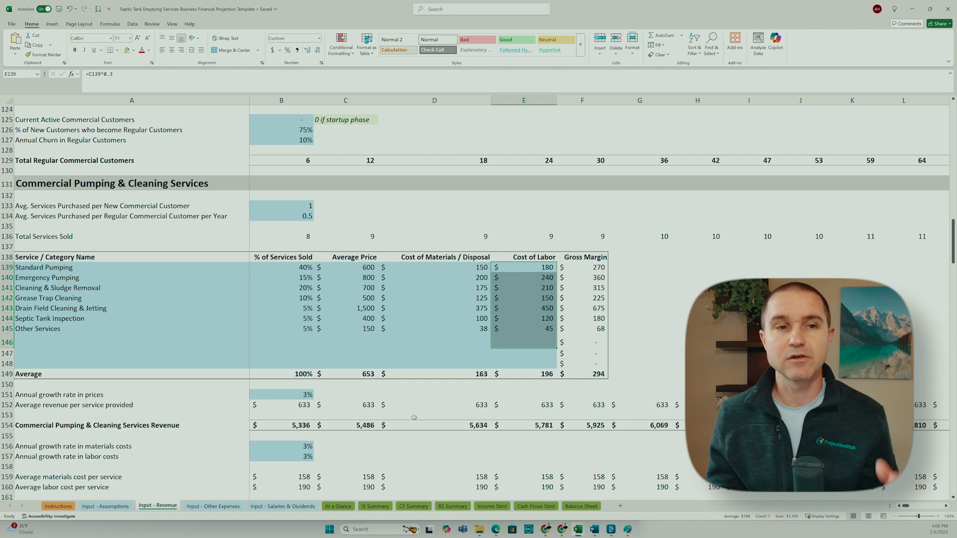
{"action": "left_click", "coordinate": [328, 506]}
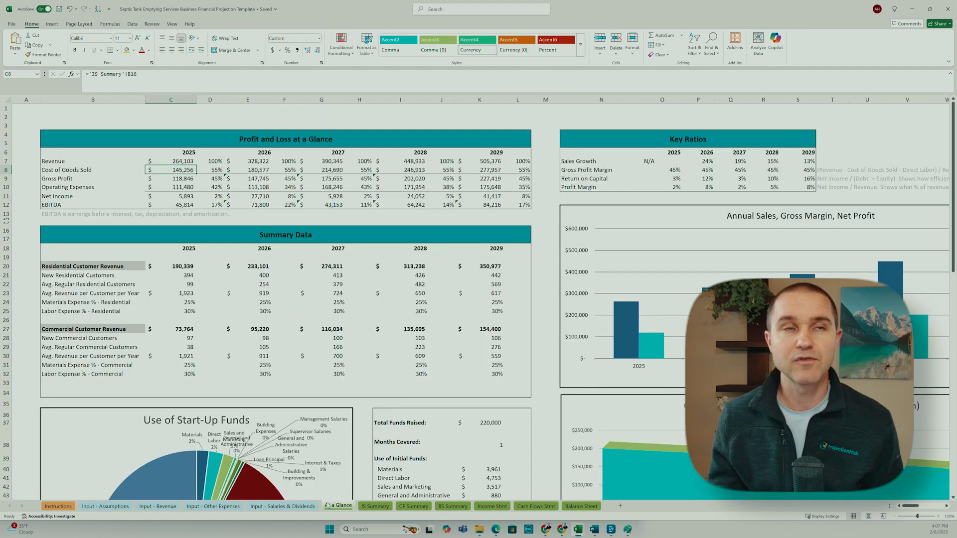